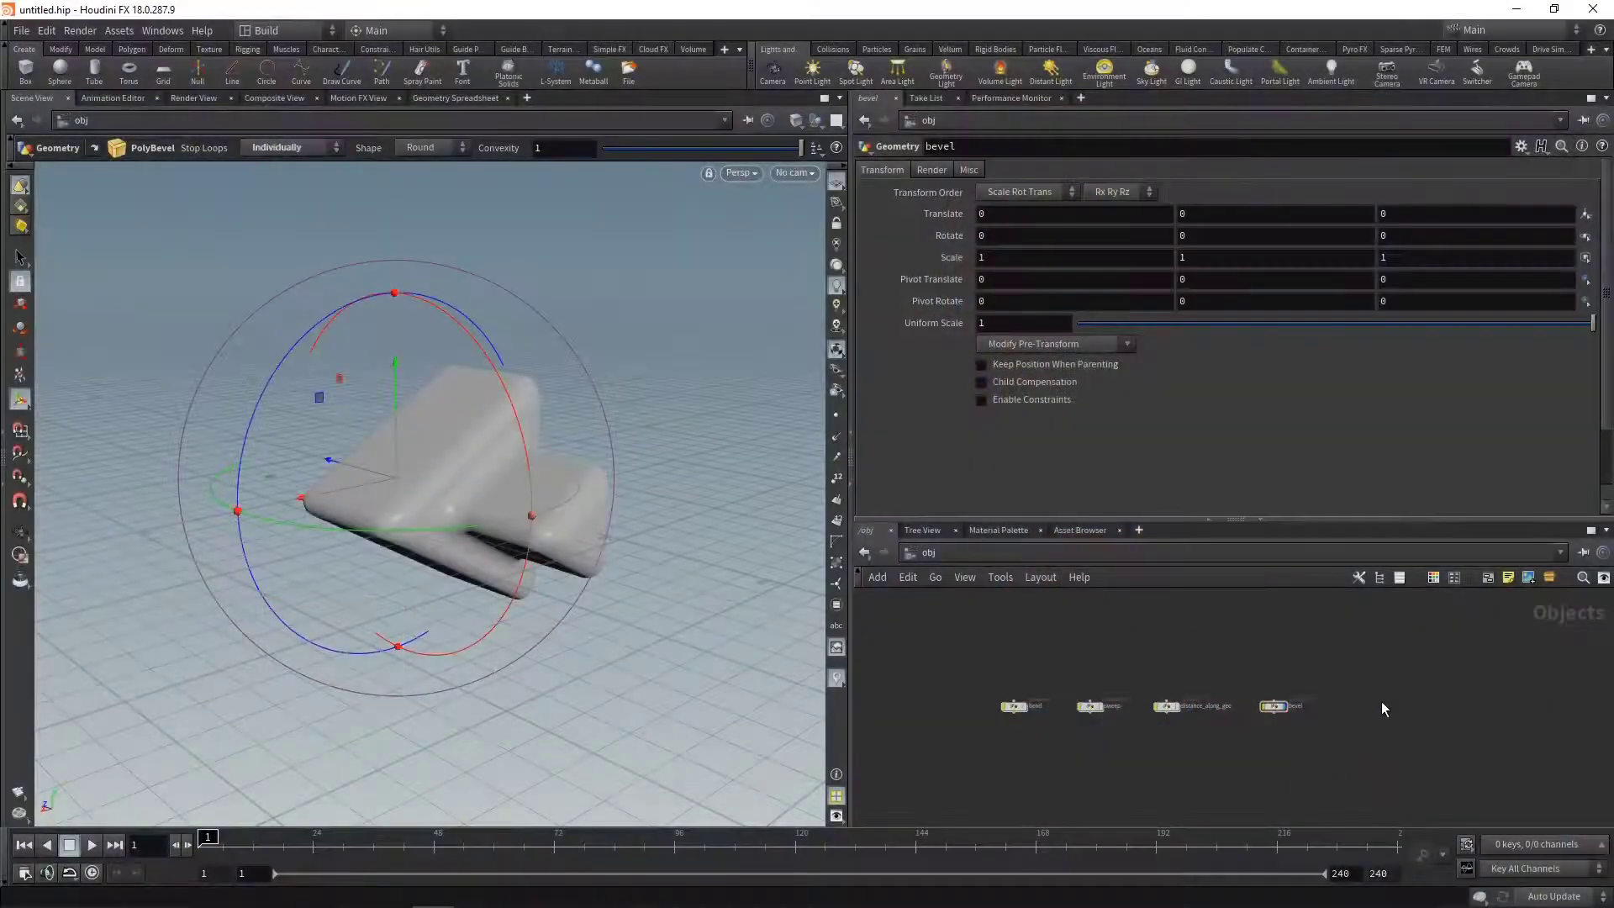
- Add a Pig Head test geometry object to the object network beside the bevel node
{"action": "scroll", "coordinate": [1382, 708], "scroll_direction": "up", "scroll_amount": 3}
{"action": "key", "text": "Tab"}
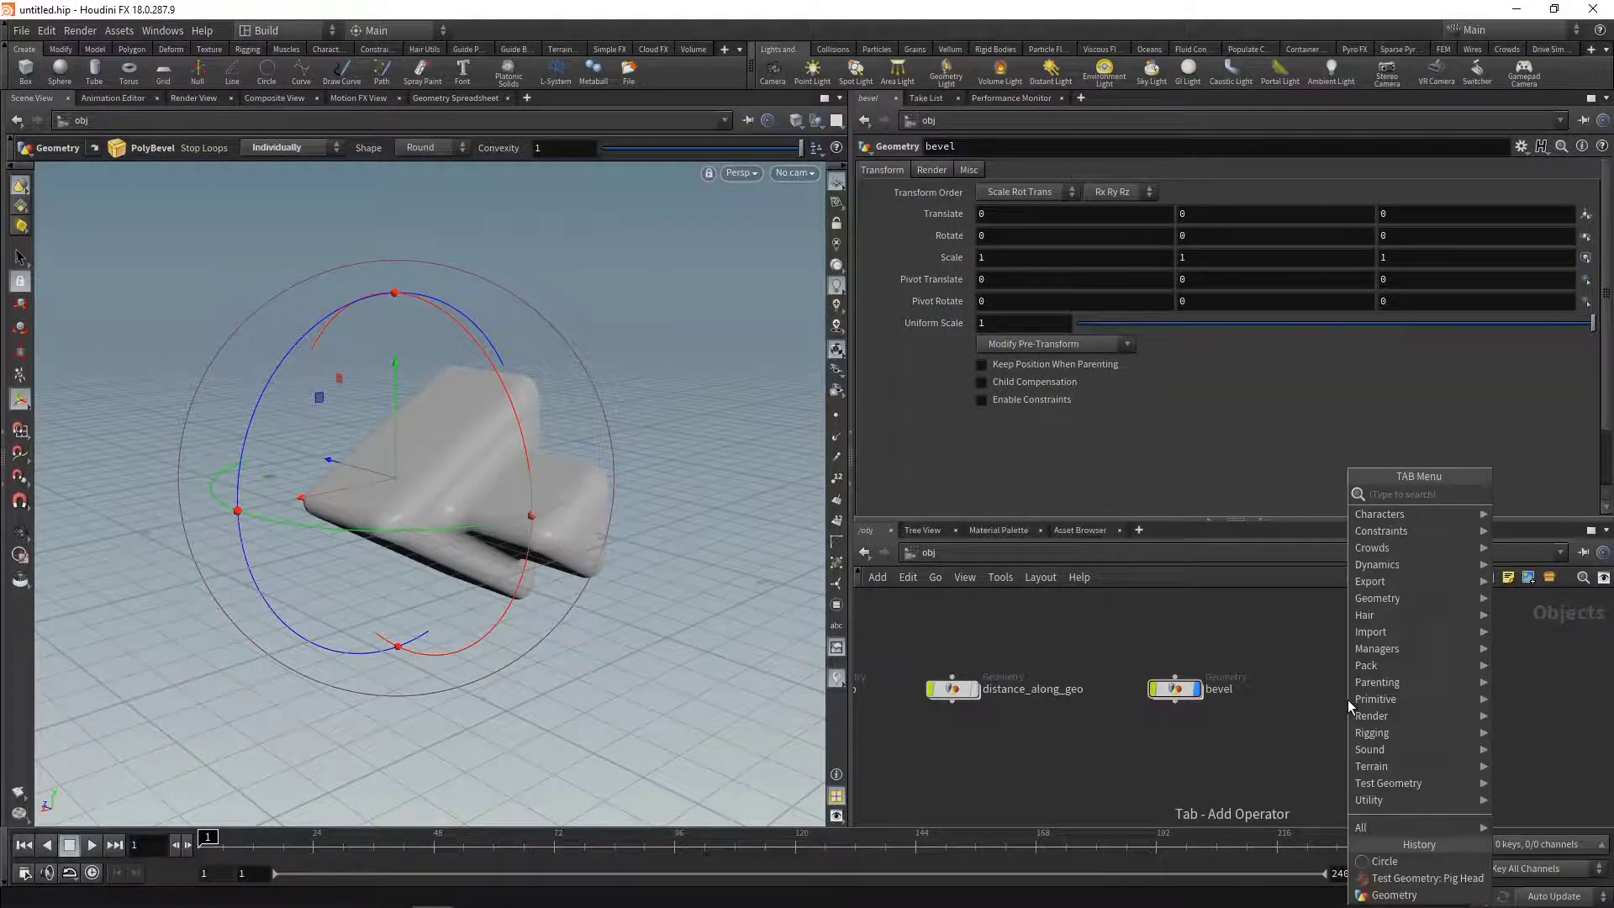
{"action": "type", "text": "pigh"}
{"action": "key", "text": "Return"}
- Rename the pig head object to group_expand and enter its geometry network
{"action": "double_click", "coordinate": [1404, 701]}
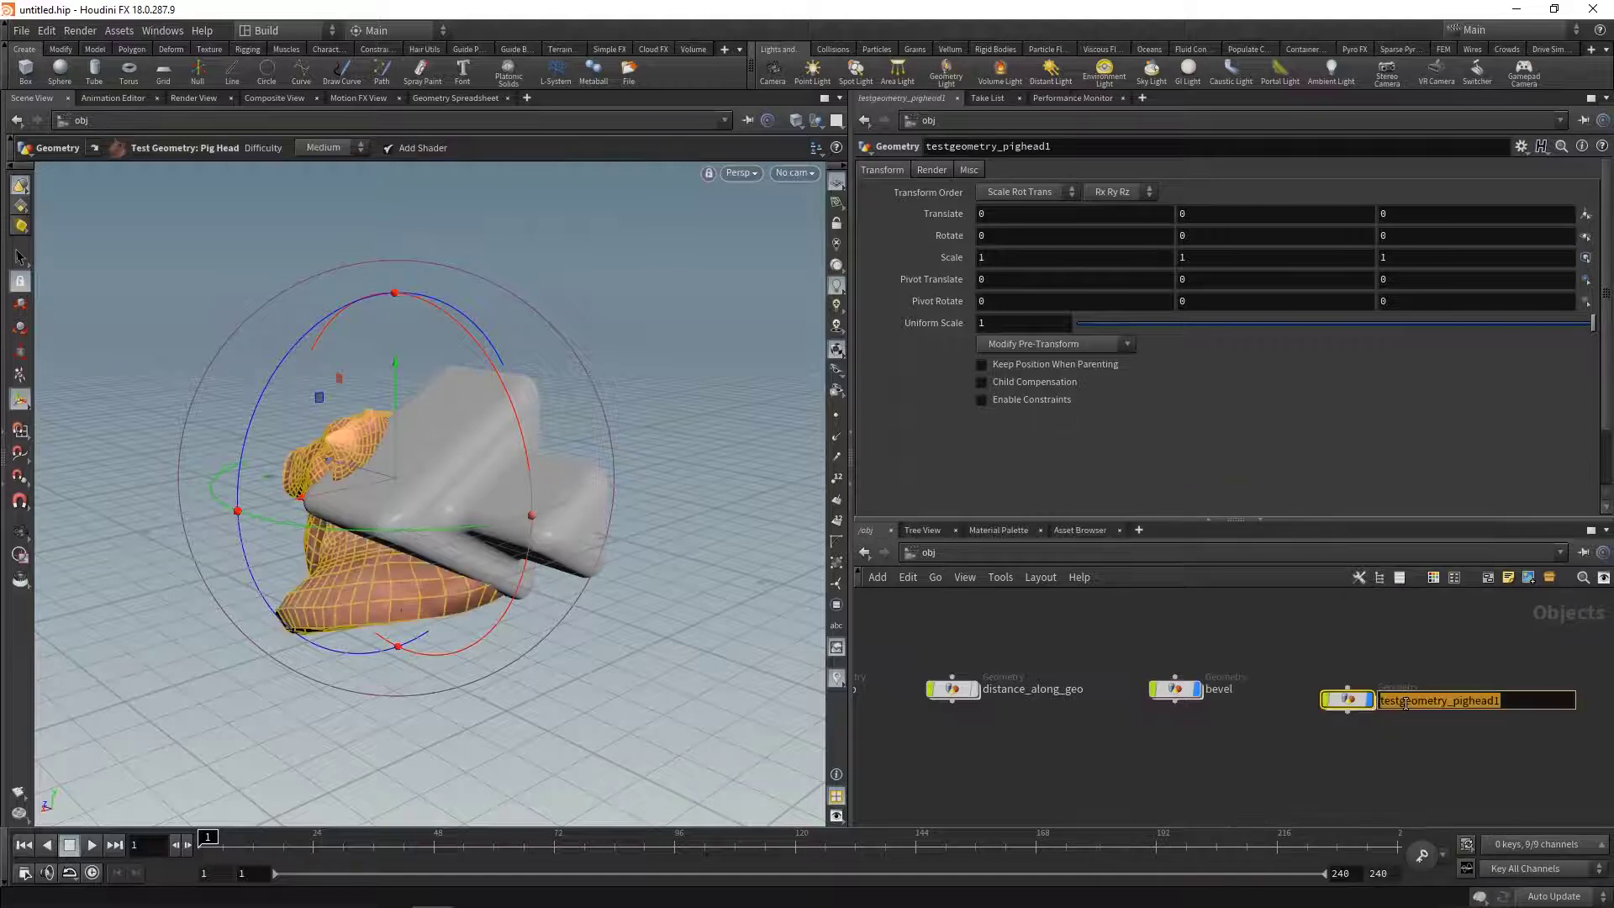
{"action": "type", "text": "group_exp"}
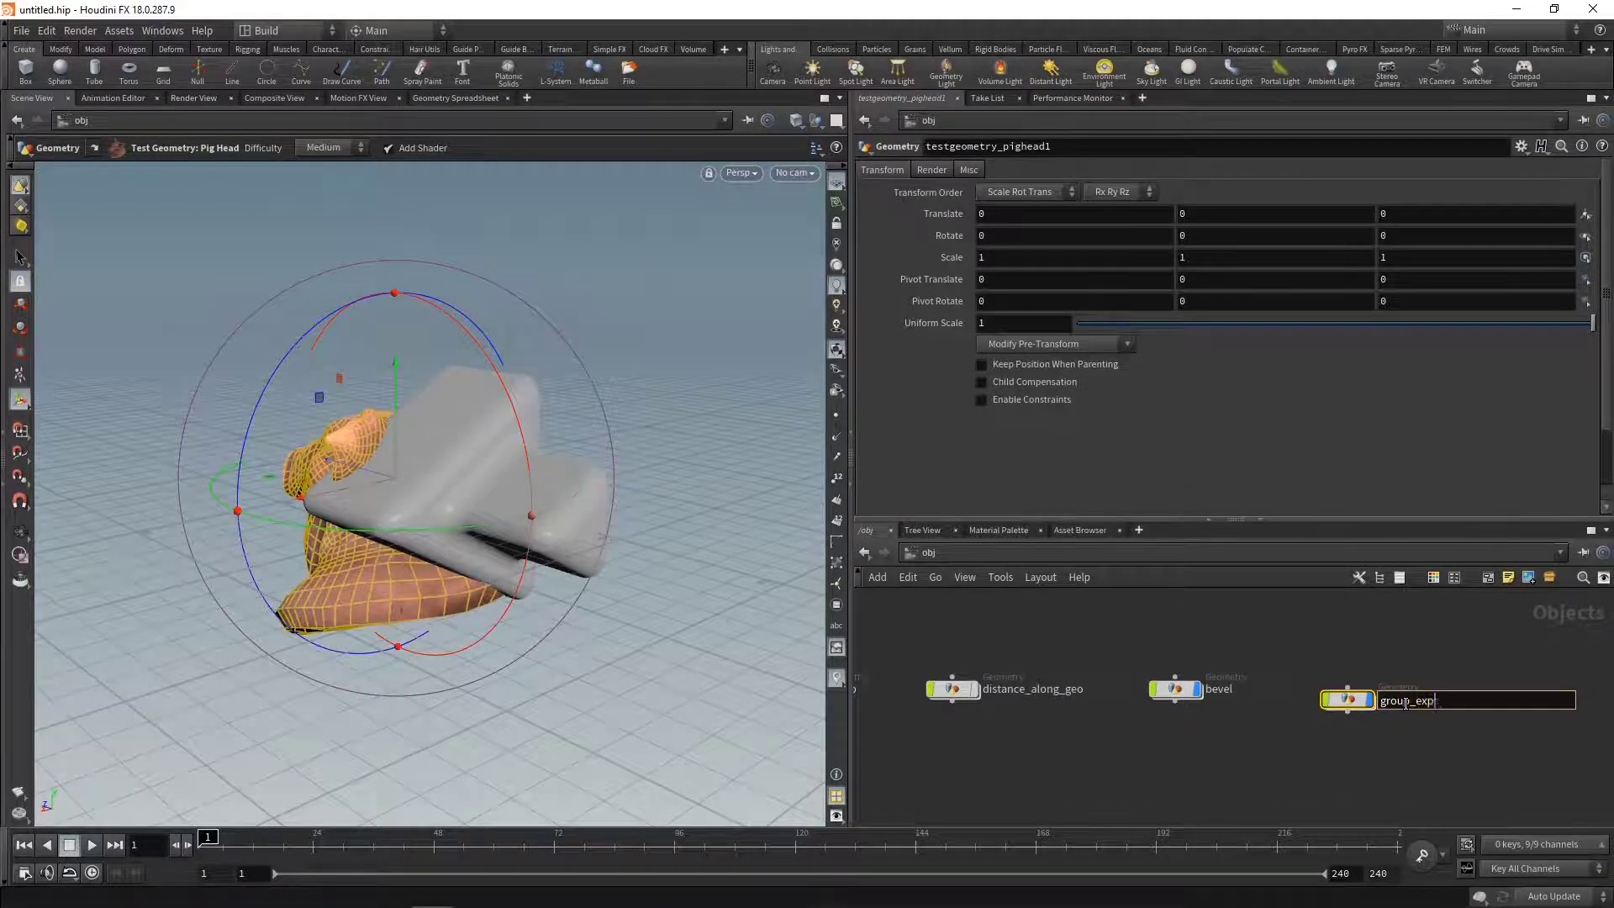
{"action": "type", "text": "and"}
{"action": "key", "text": "Return"}
{"action": "key", "text": "Return"}
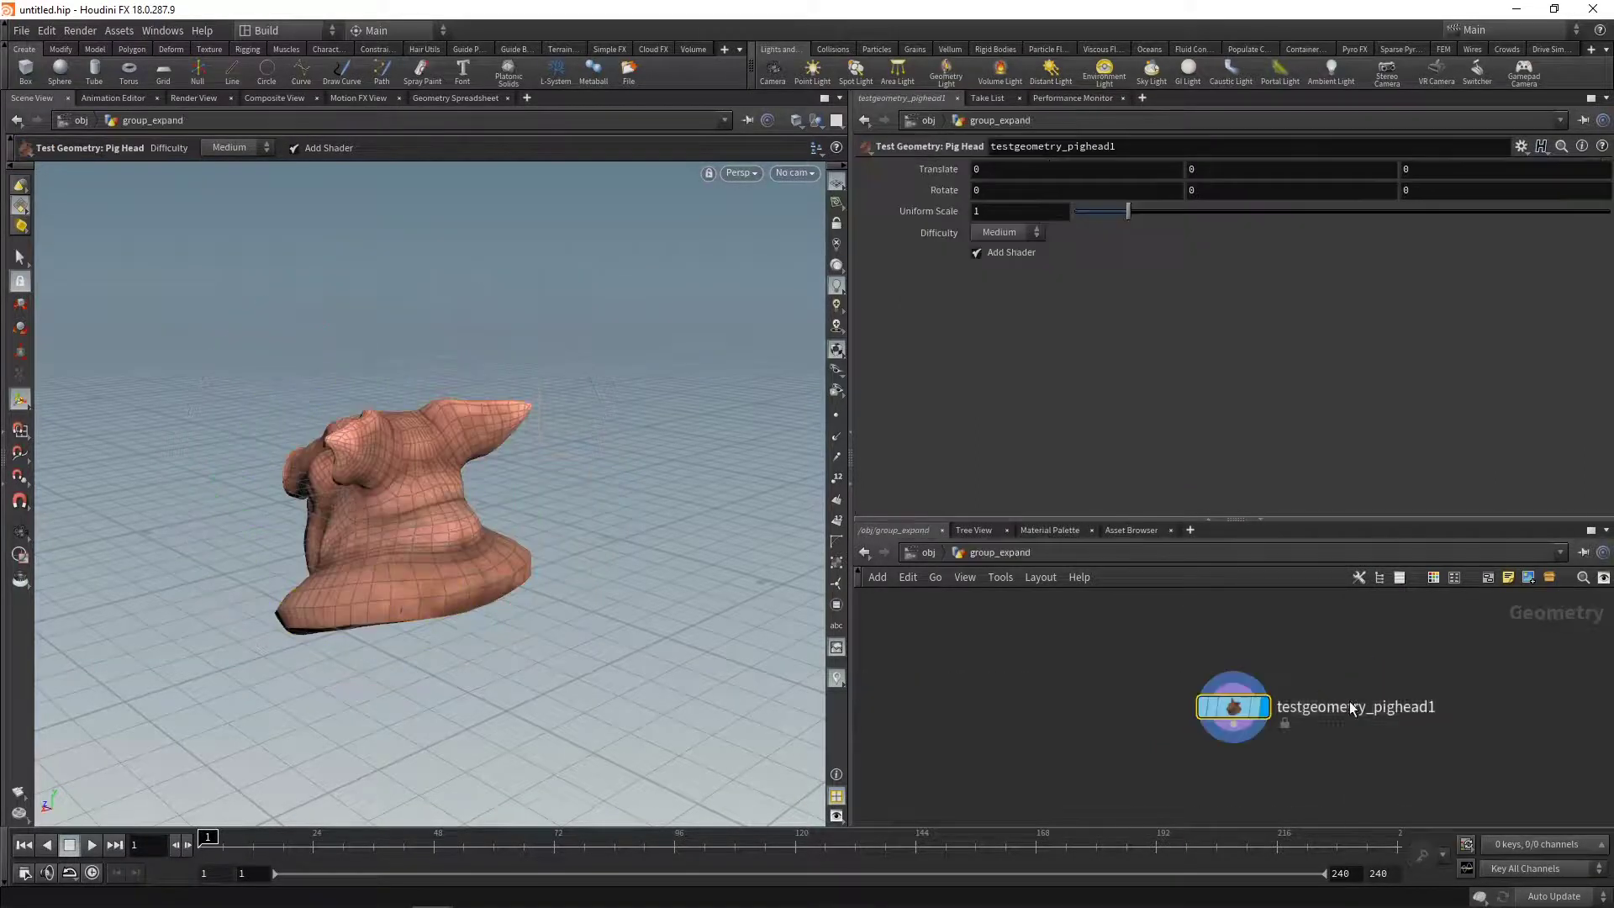
- Disable the pig head's Add Shader option and append a Subdivide node to it
{"action": "left_click", "coordinate": [976, 253]}
{"action": "left_click_drag", "start_coordinate": [545, 461], "coordinate": [642, 542], "text": "alt"}
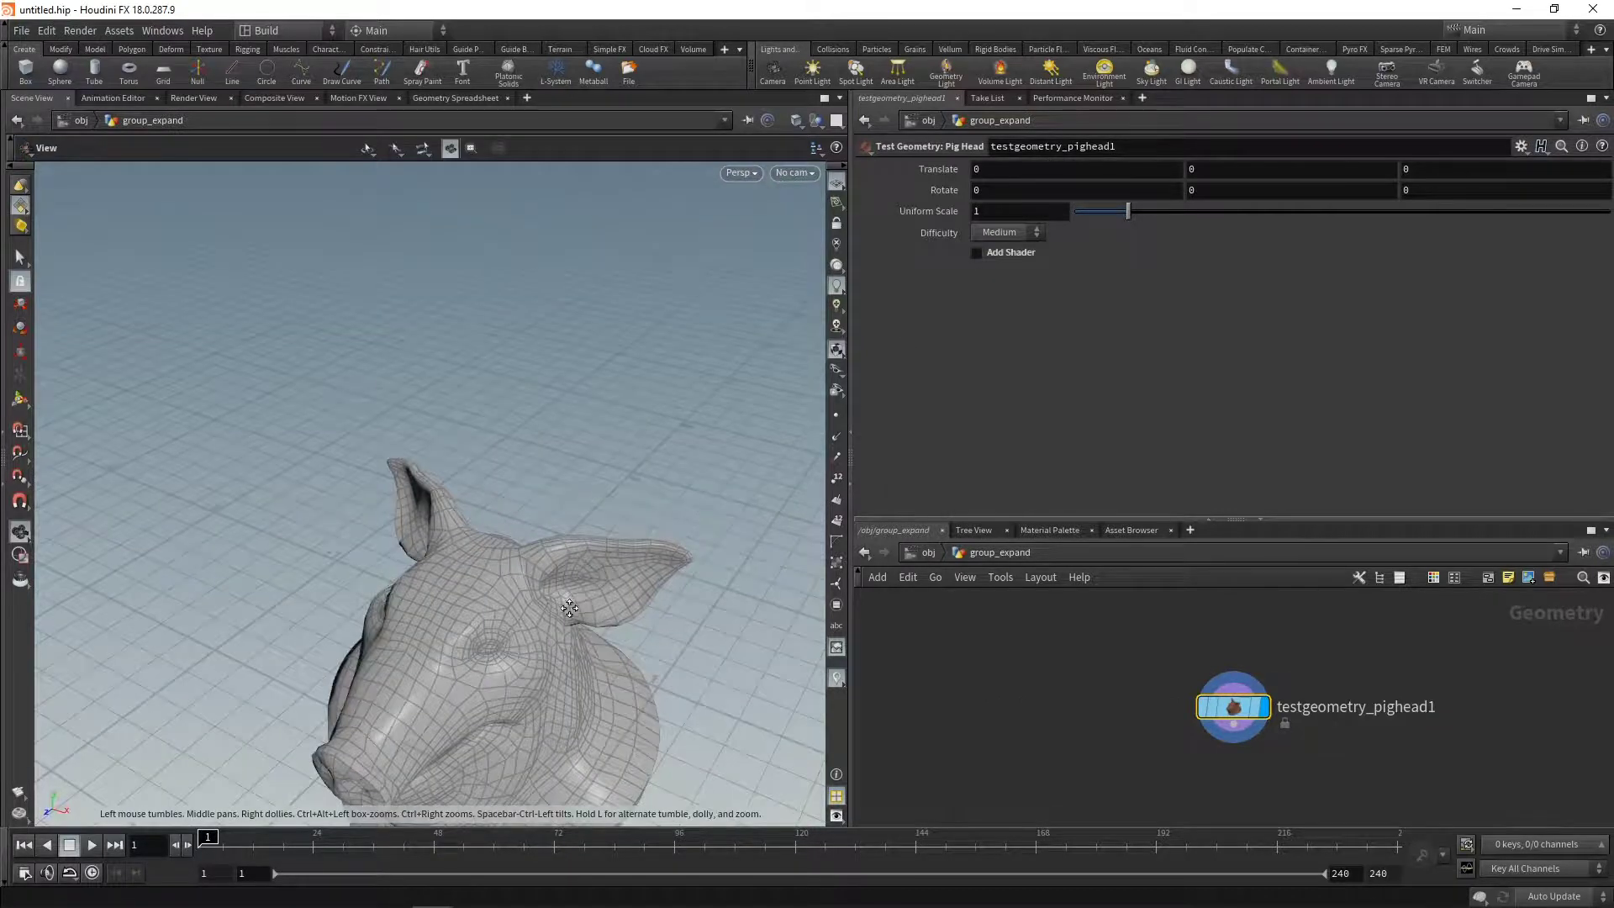
{"action": "middle_click_drag", "start_coordinate": [563, 602], "coordinate": [550, 361], "text": "alt"}
{"action": "key", "text": "Tab"}
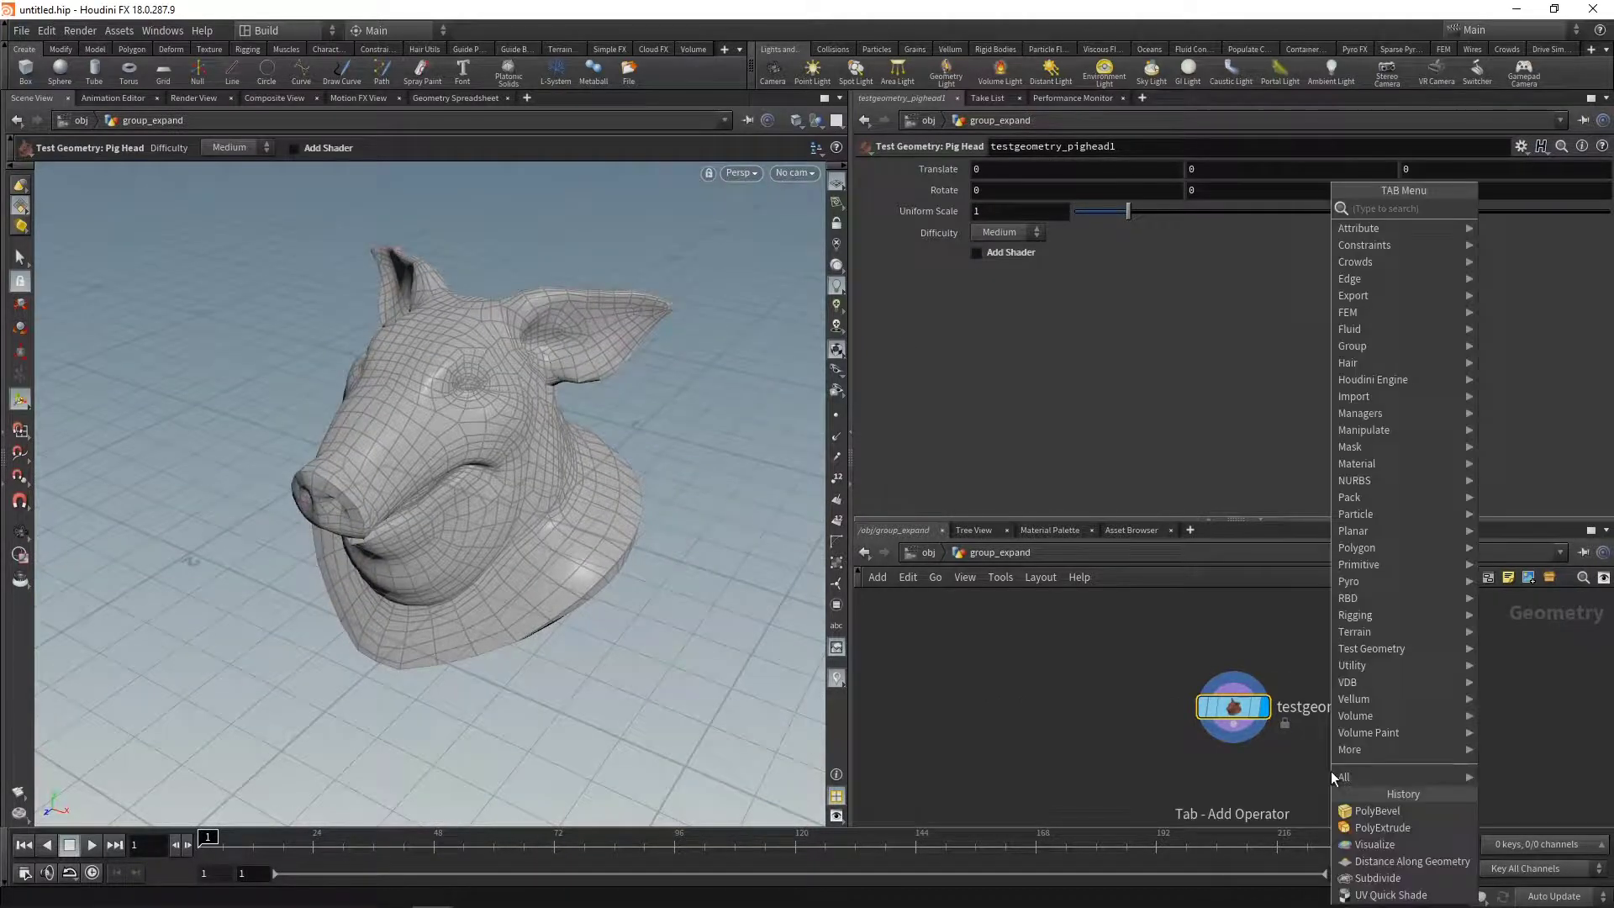
{"action": "type", "text": "subd"}
{"action": "key", "text": "shift+Return"}
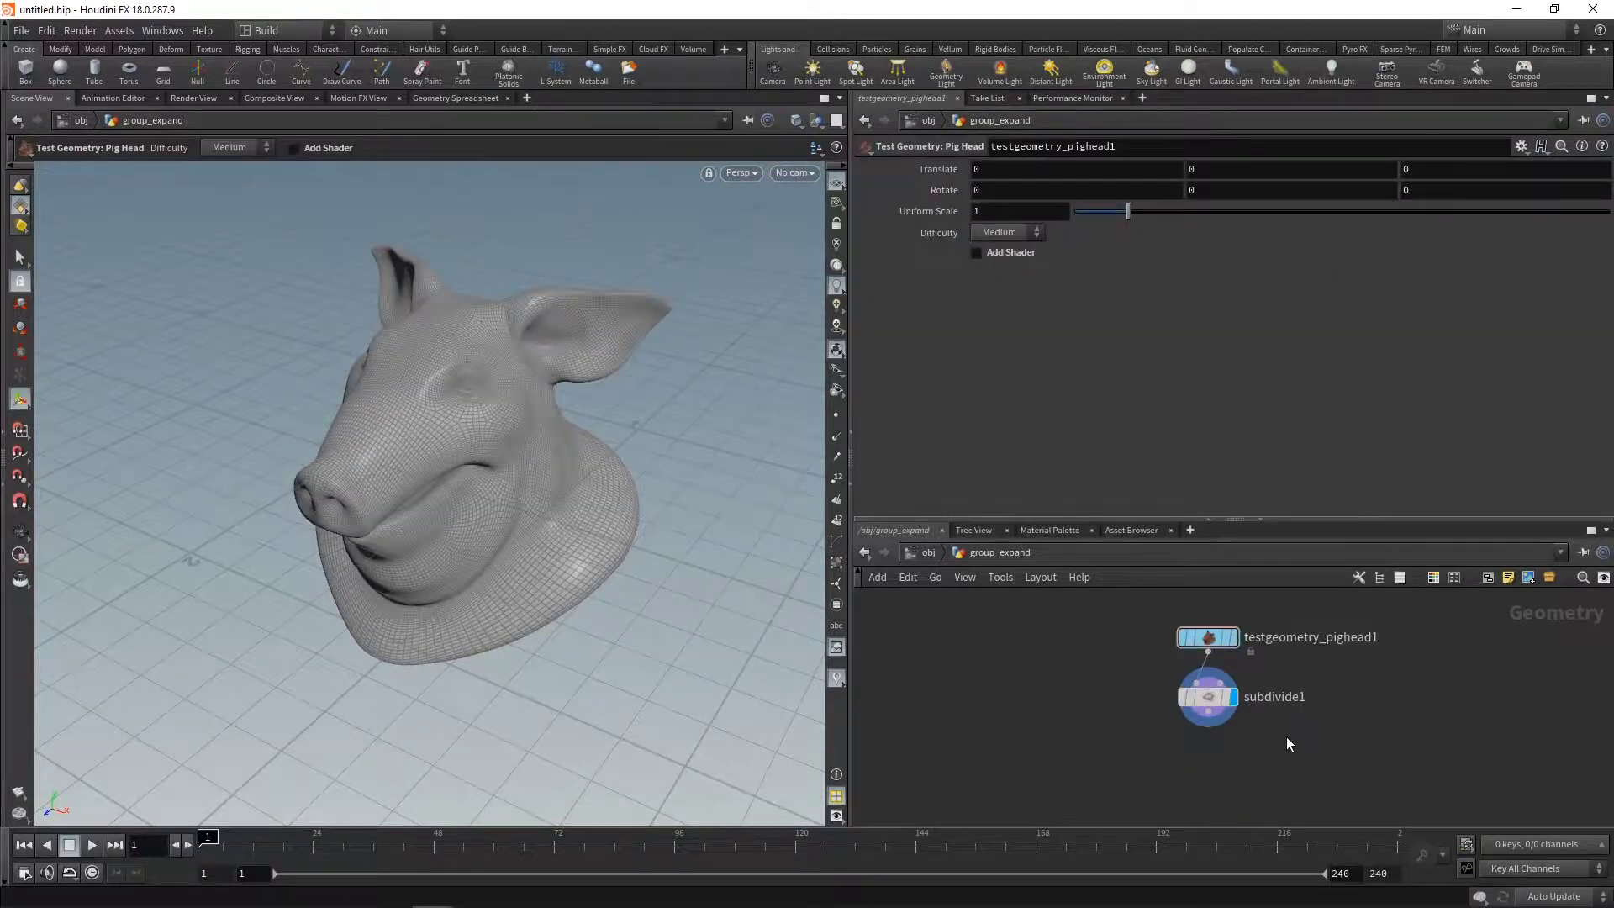
- Add a Group Create node below subdivide1 and wire subdivide1's output into its first input
{"action": "key", "text": "Tab"}
{"action": "left_click", "coordinate": [1309, 749]}
{"action": "left_click", "coordinate": [1208, 716]}
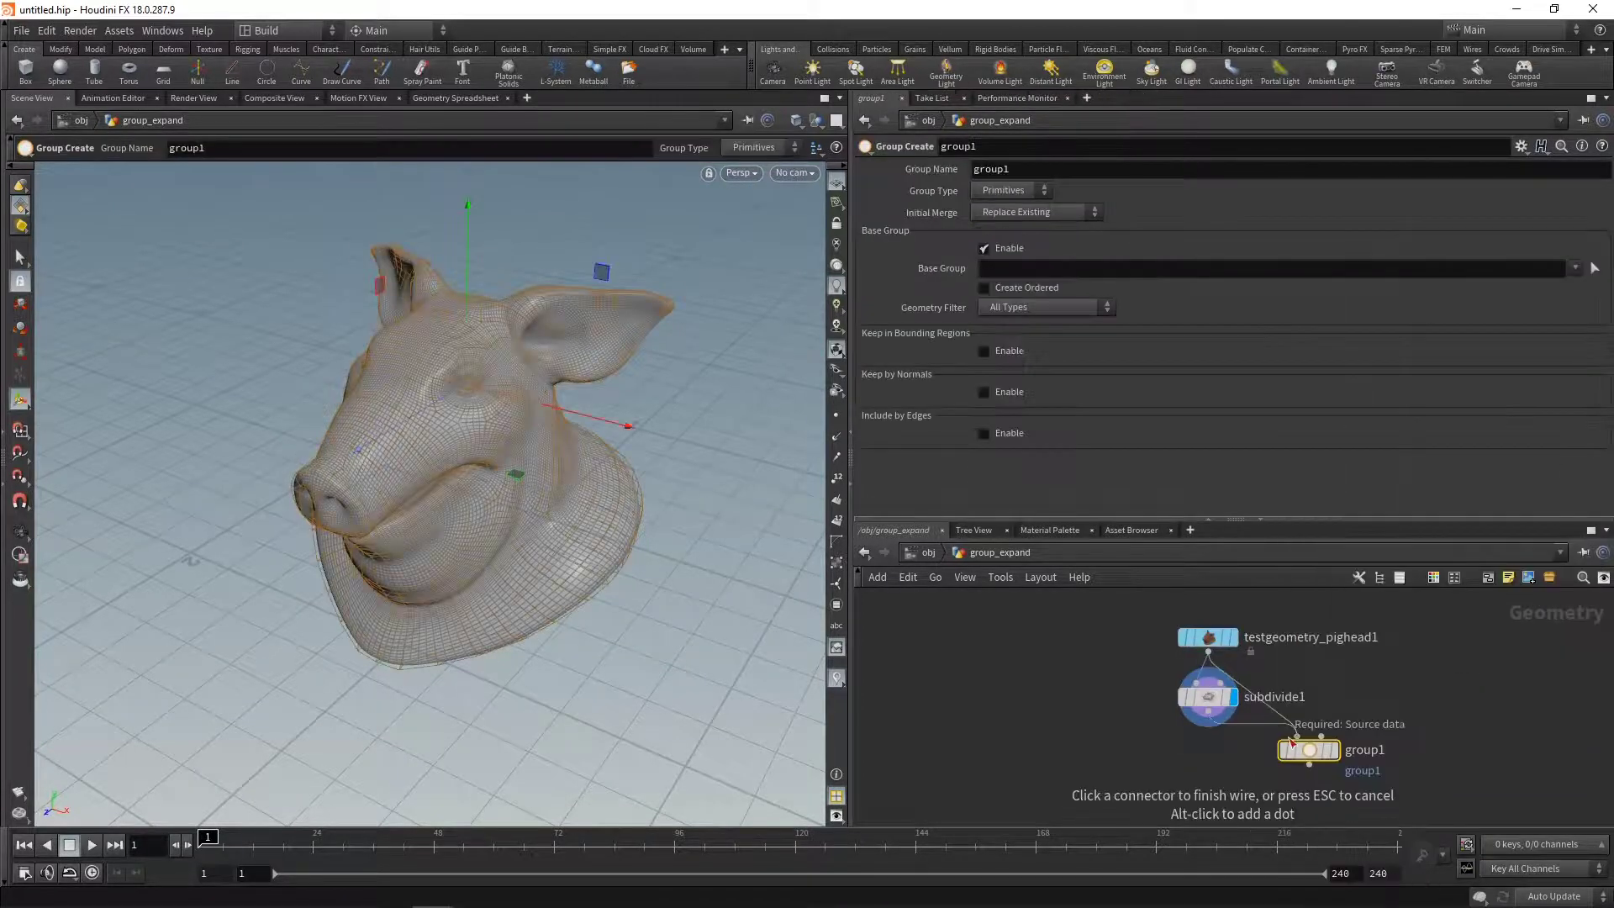
{"action": "left_click", "coordinate": [1296, 735]}
{"action": "left_click_drag", "start_coordinate": [1304, 749], "coordinate": [1204, 756]}
- Set the Group Create node's group type to Points and name the group grp
{"action": "left_click", "coordinate": [1015, 192]}
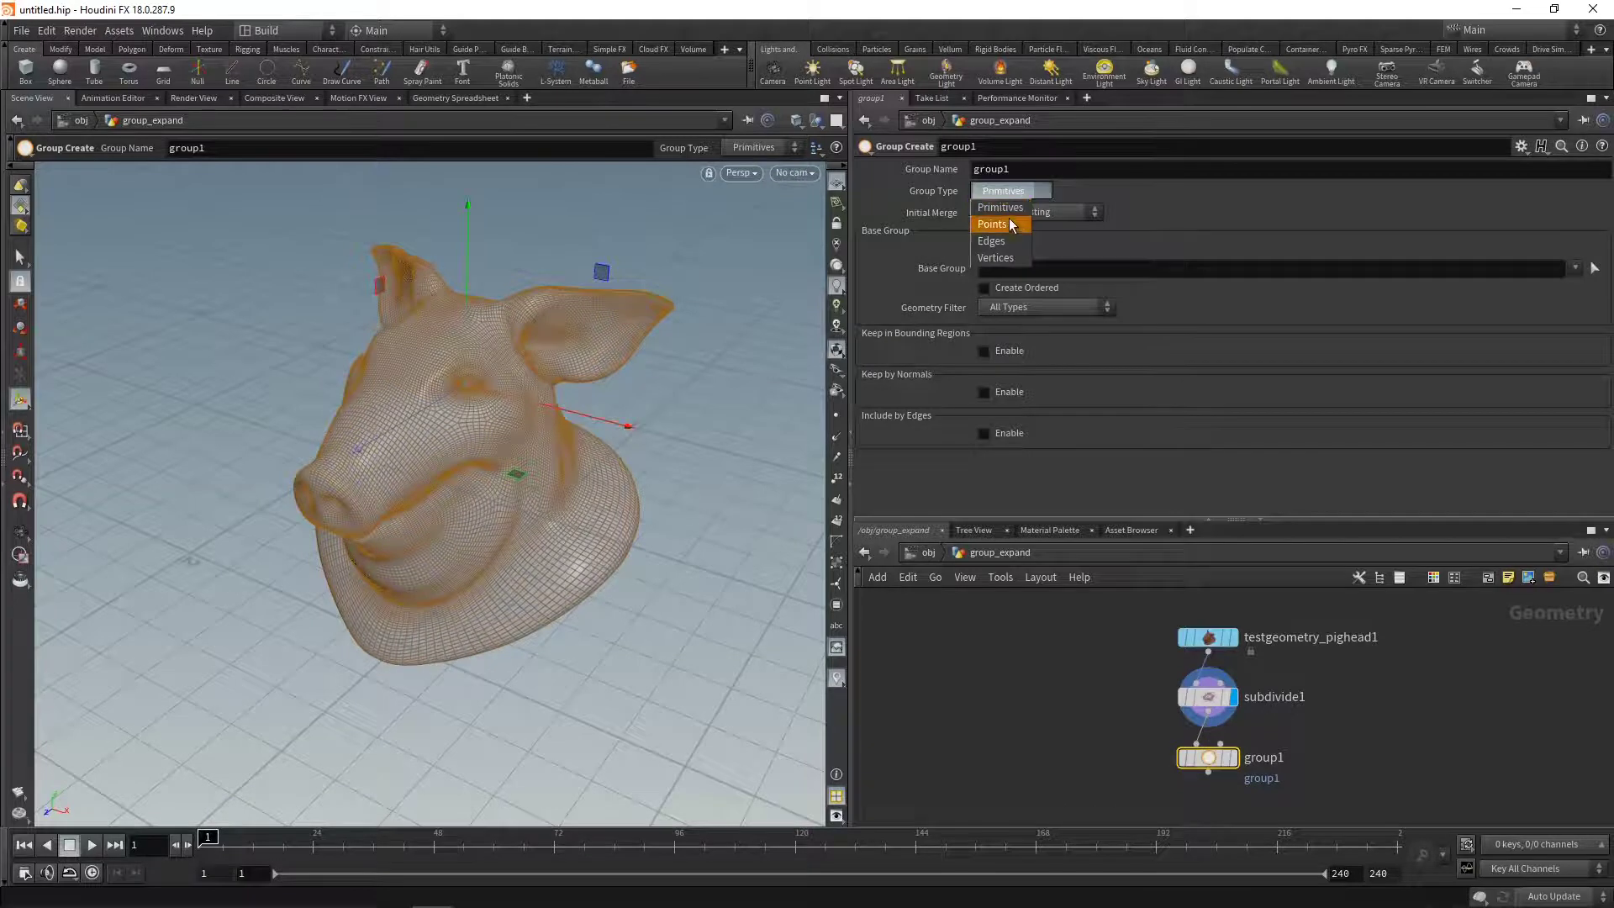
{"action": "left_click", "coordinate": [1002, 222]}
{"action": "double_click", "coordinate": [1029, 168]}
{"action": "type", "text": "r"}
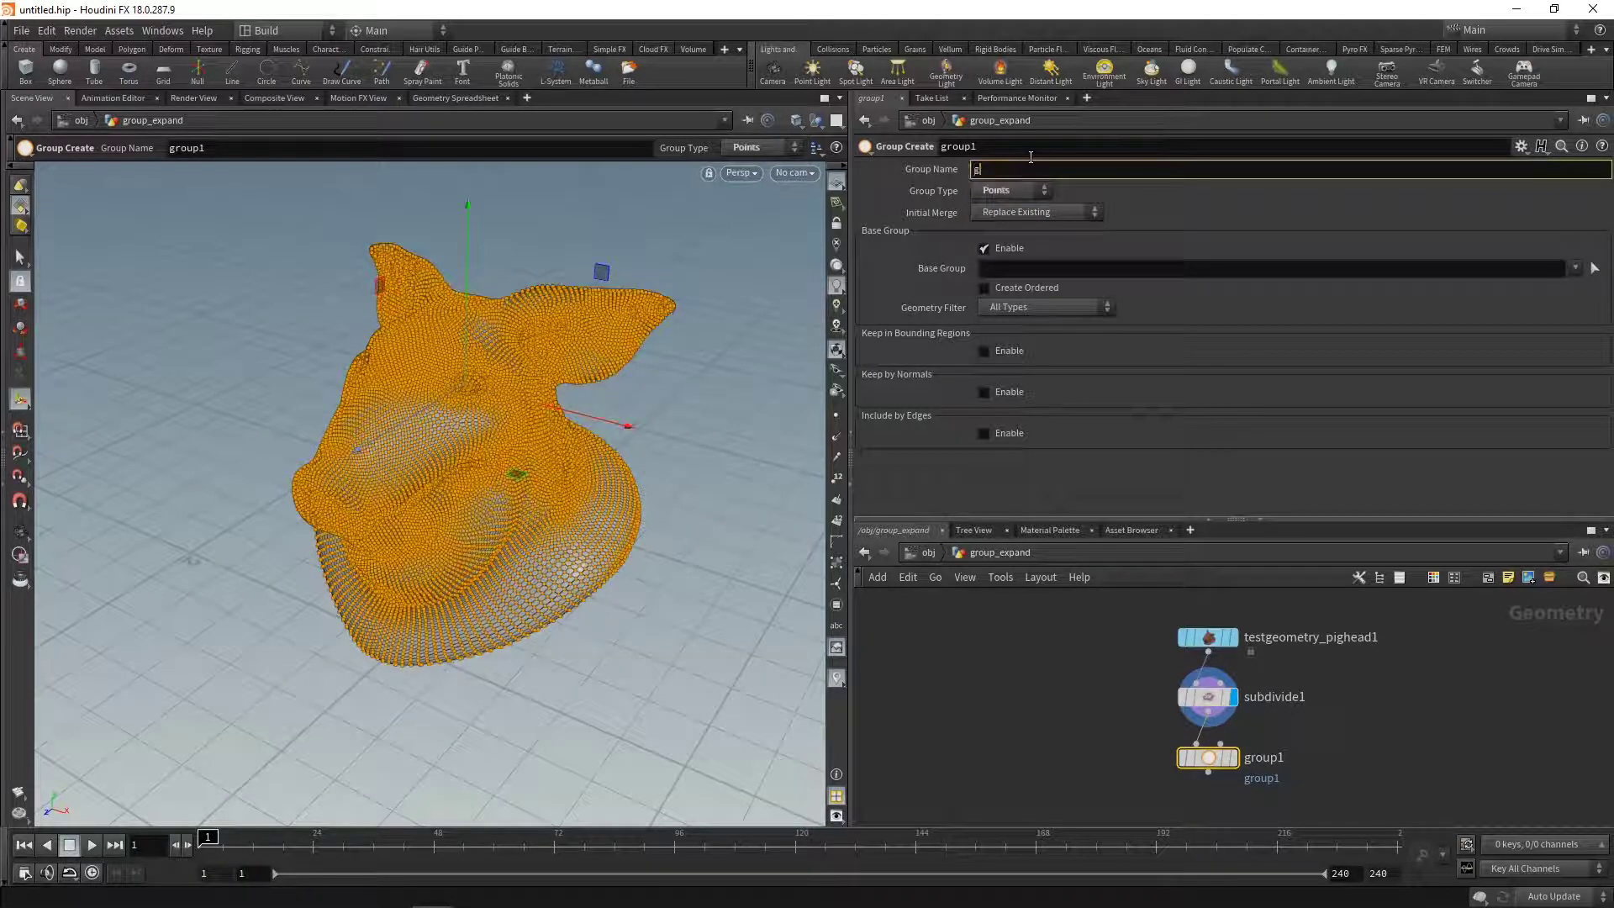
{"action": "type", "text": "rp"}
{"action": "key", "text": "Return"}
- Switch group1 from base group selection to Keep in Bounding Regions and display the node
{"action": "left_click", "coordinate": [987, 247]}
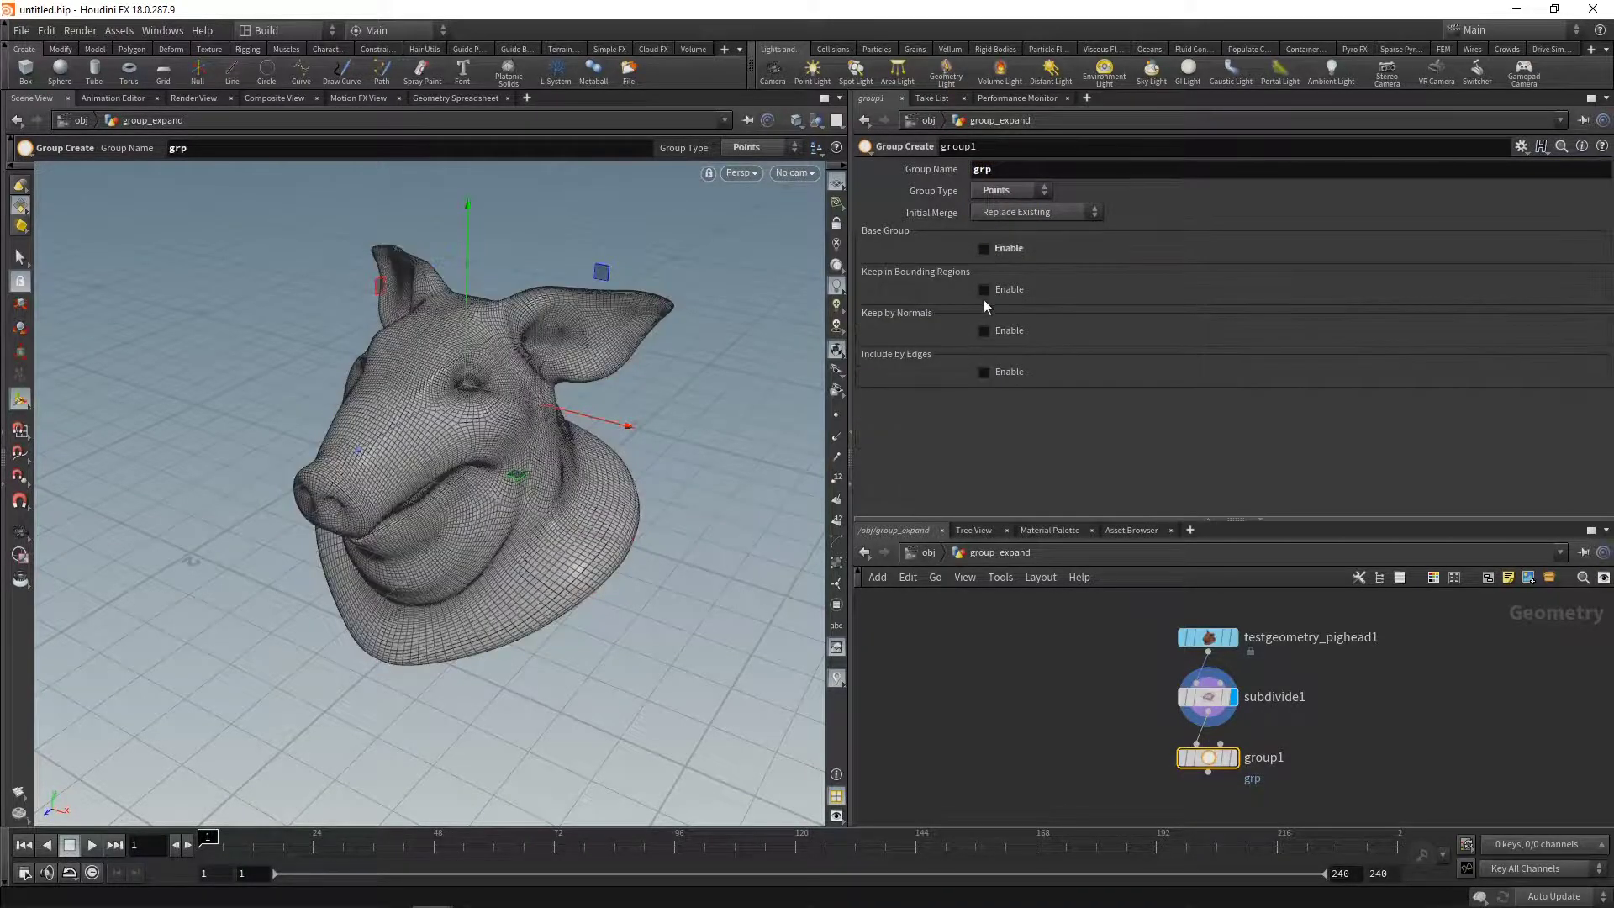
{"action": "left_click", "coordinate": [985, 290]}
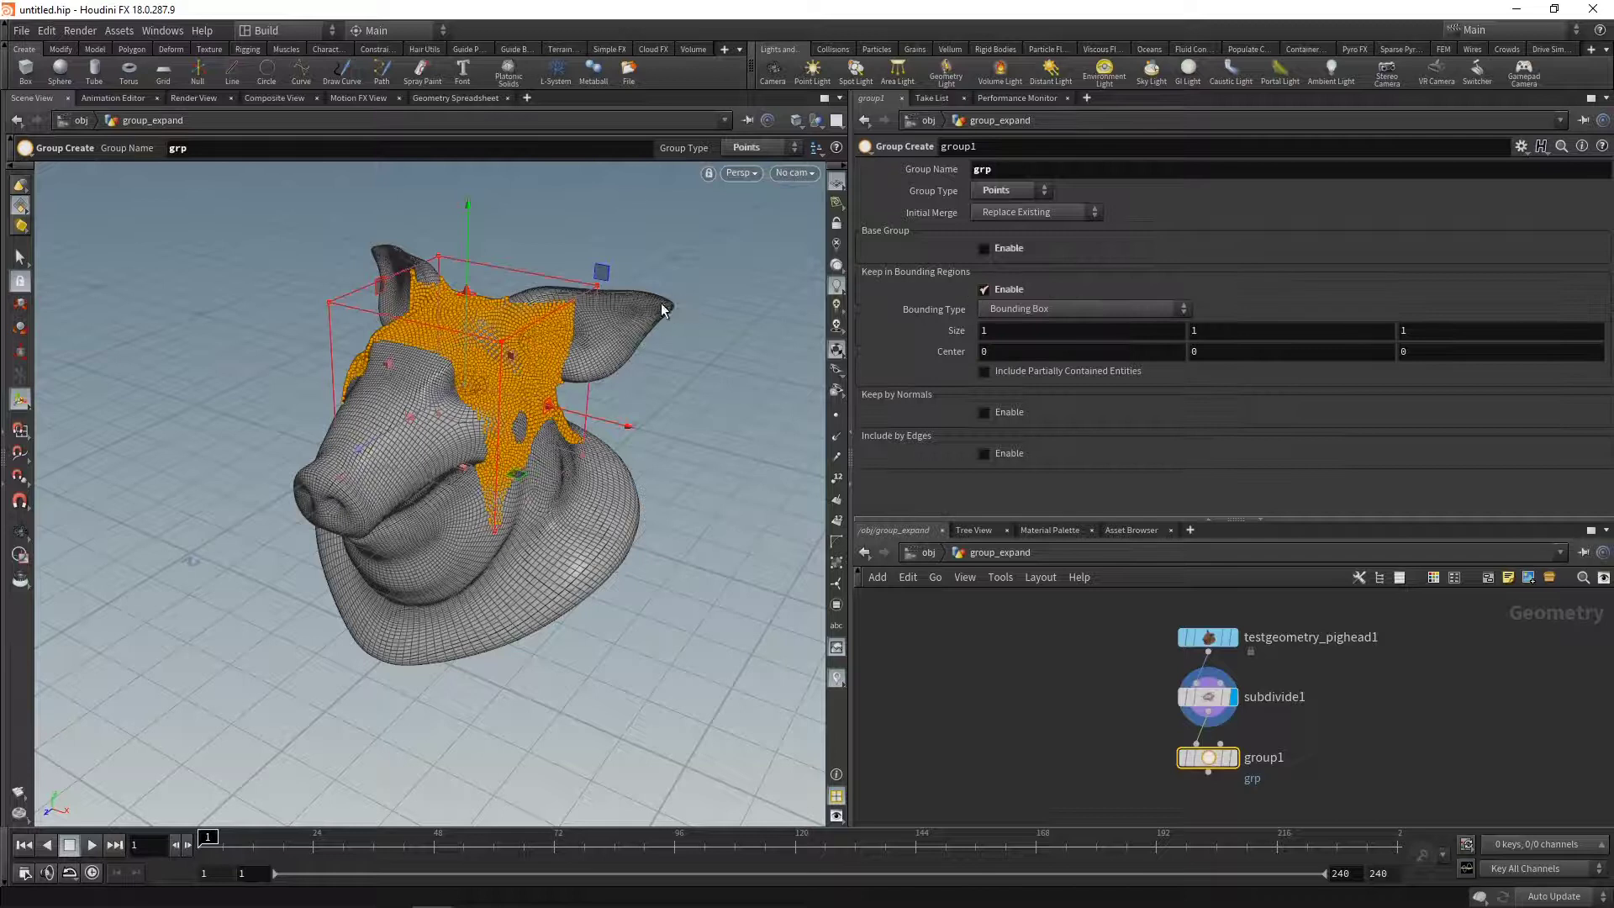
{"action": "left_click", "coordinate": [1234, 761]}
- Set the group's bounding box size to .1 on all three axes
{"action": "left_click", "coordinate": [1023, 336]}
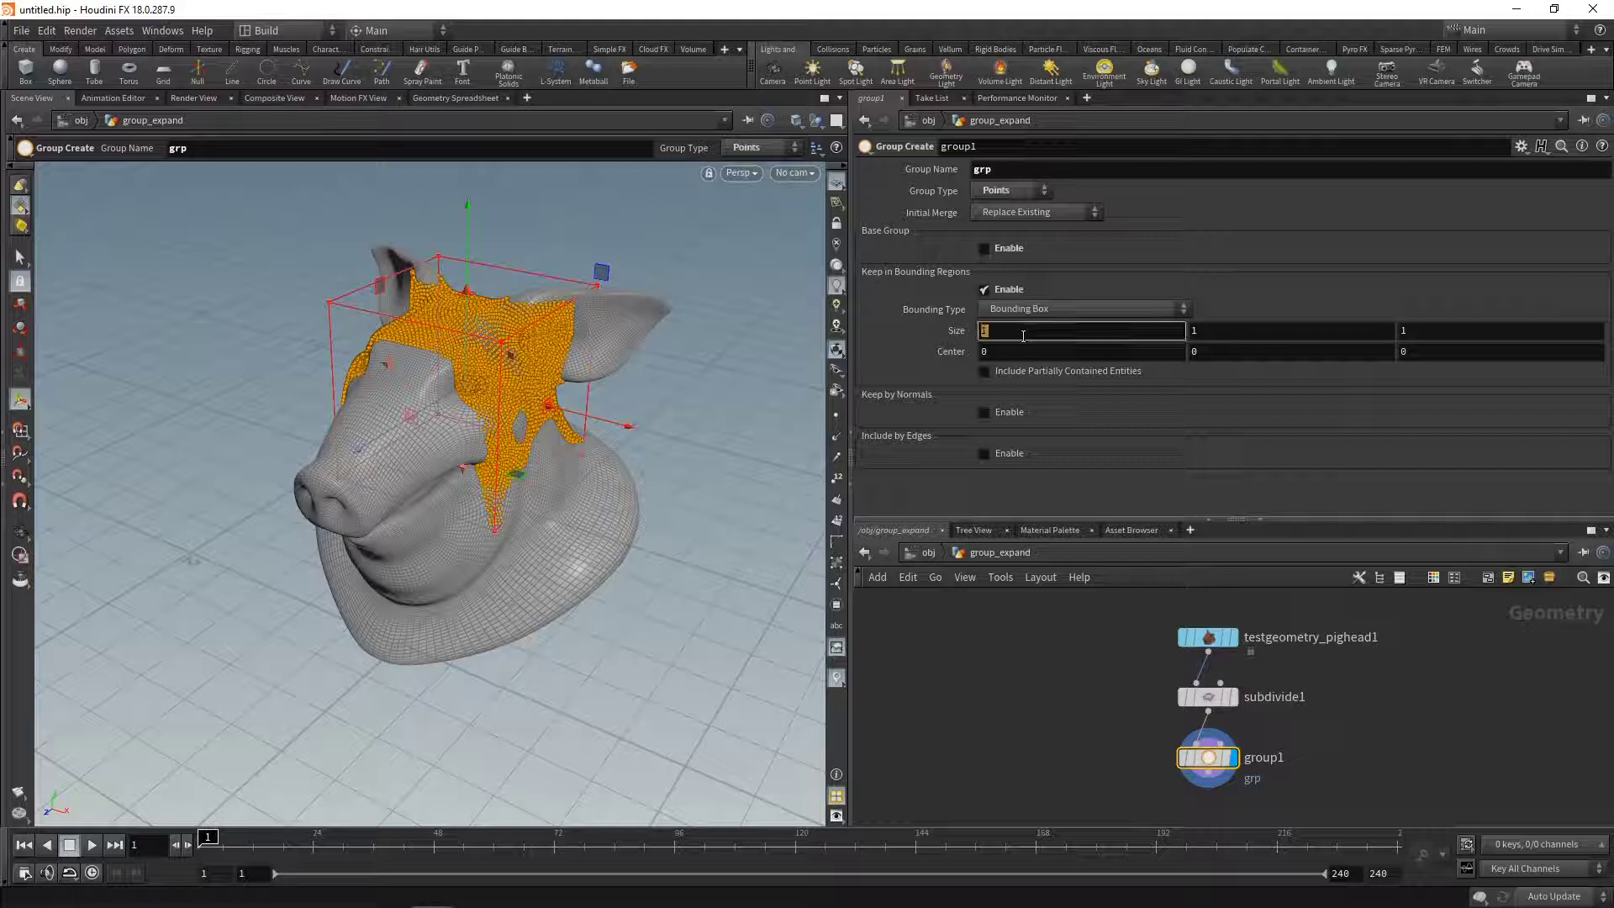
{"action": "type", "text": ".1"}
{"action": "key", "text": "Tab"}
{"action": "type", "text": ".1"}
{"action": "key", "text": "Tab"}
{"action": "type", "text": ".1"}
{"action": "key", "text": "Return"}
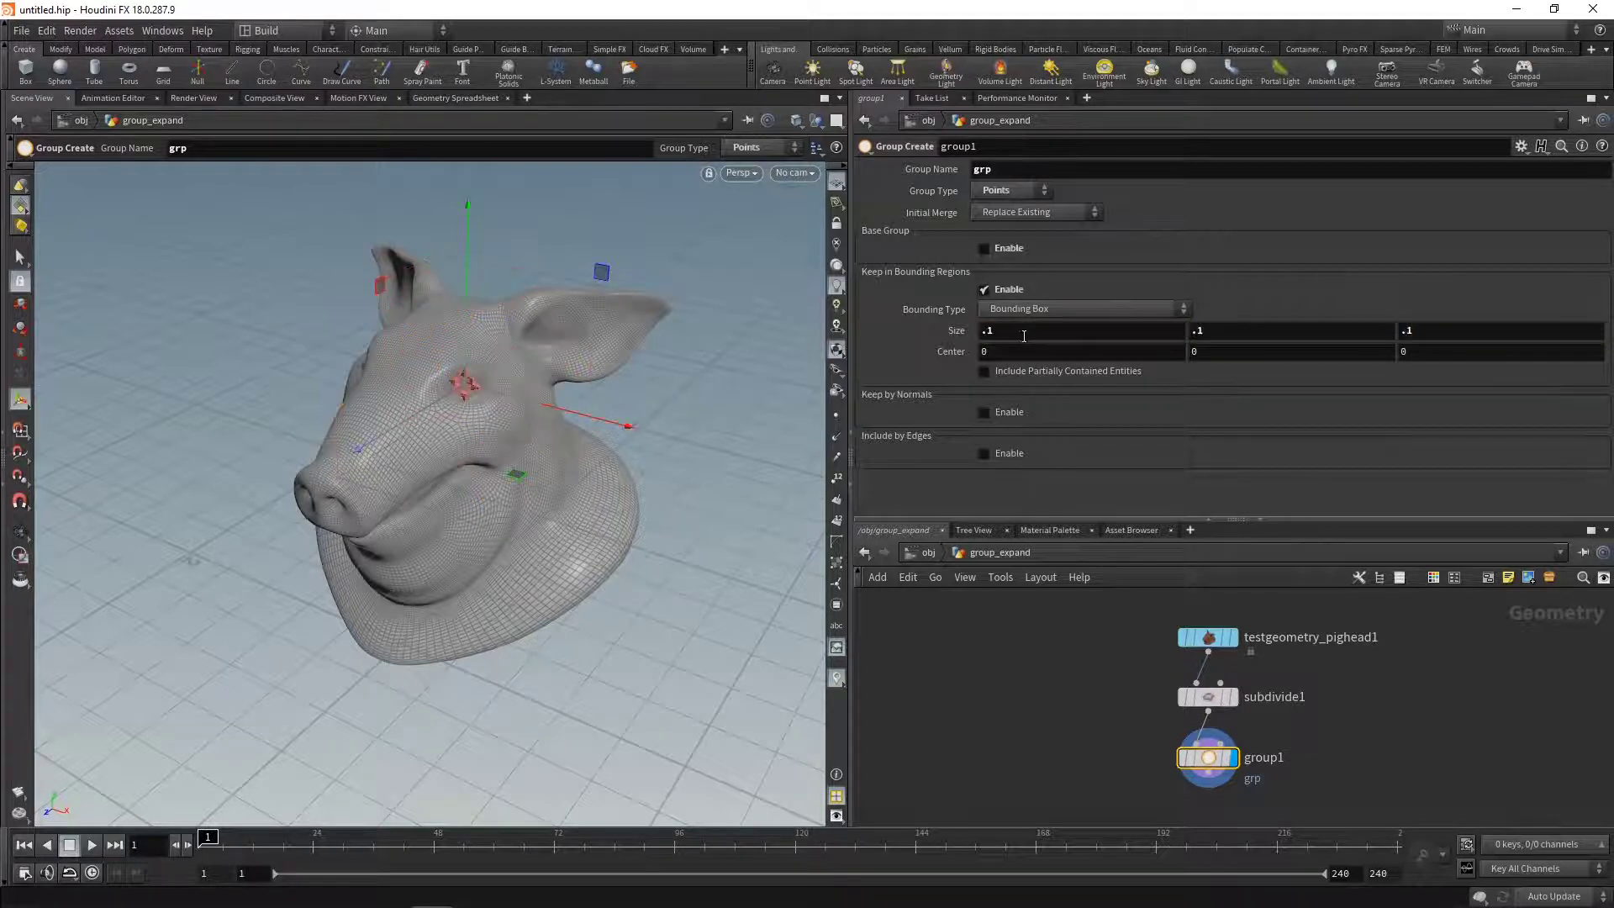
- Move the bounding box onto the pig's ear tip, centred at about 0.93, 0.48, -0.46
{"action": "key", "text": "space+2"}
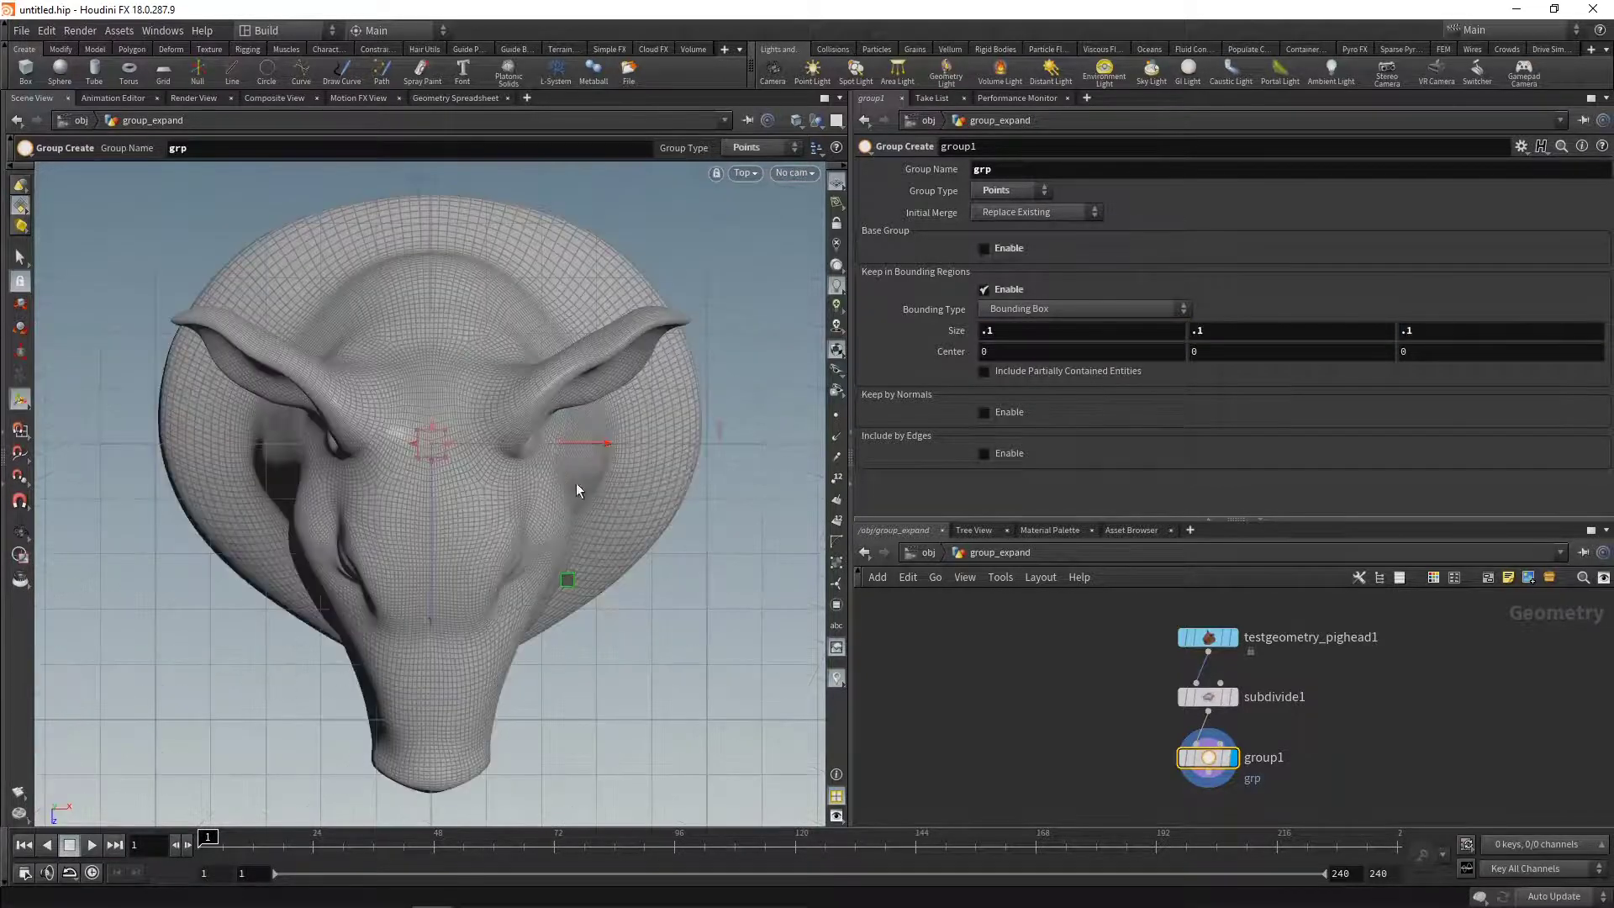
{"action": "left_click_drag", "start_coordinate": [567, 579], "coordinate": [824, 452]}
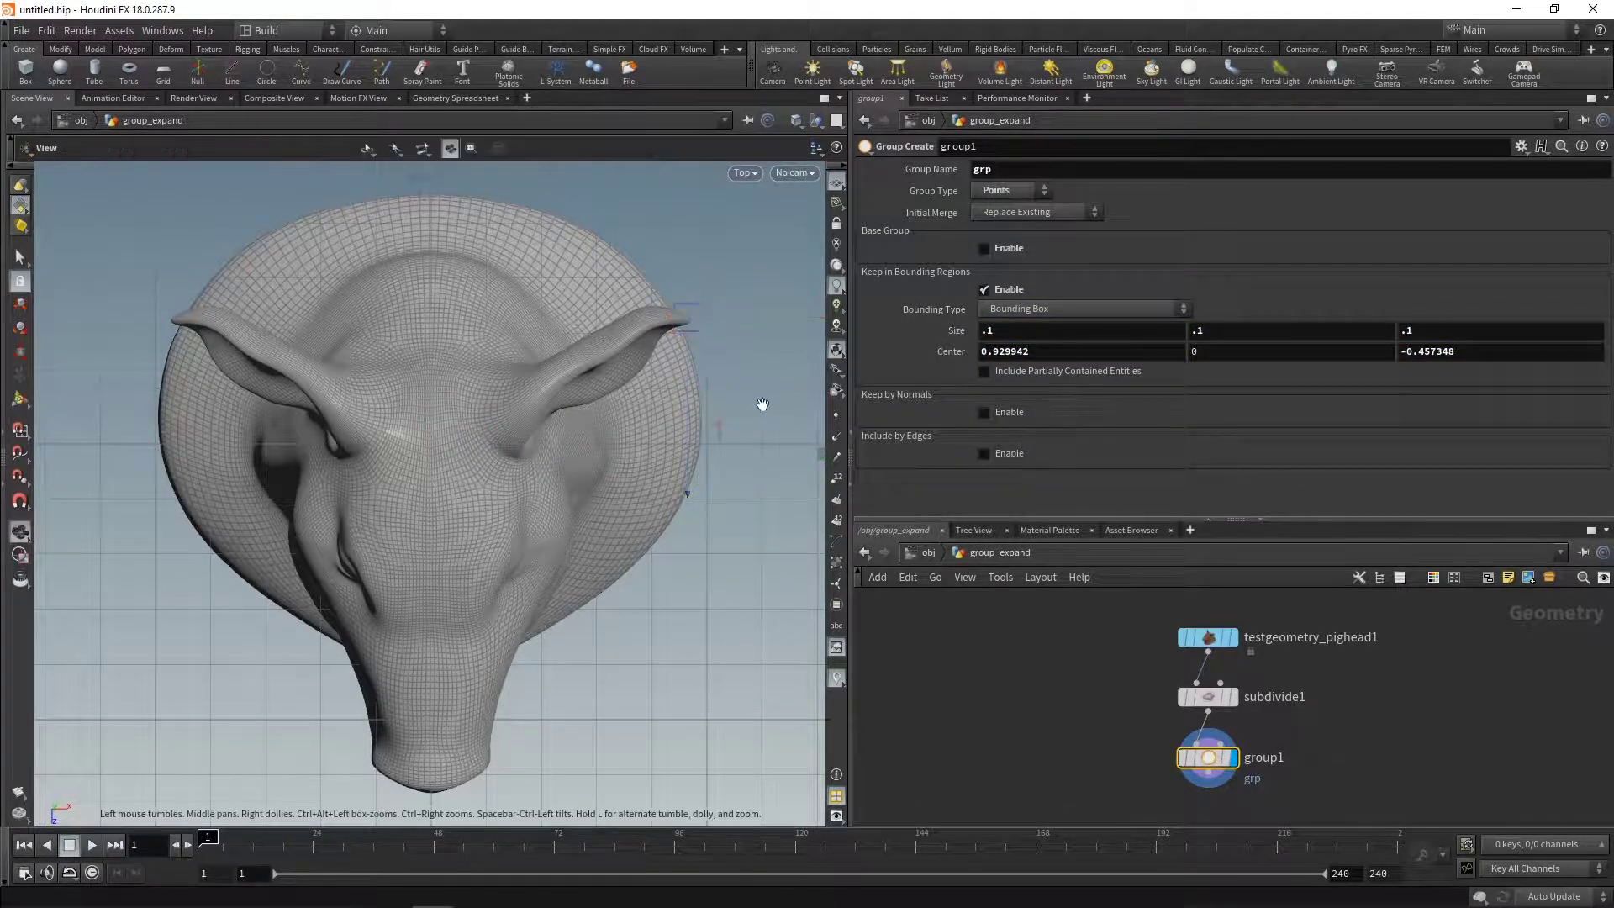
{"action": "key", "text": "space+3"}
{"action": "left_click_drag", "start_coordinate": [723, 309], "coordinate": [756, 158]}
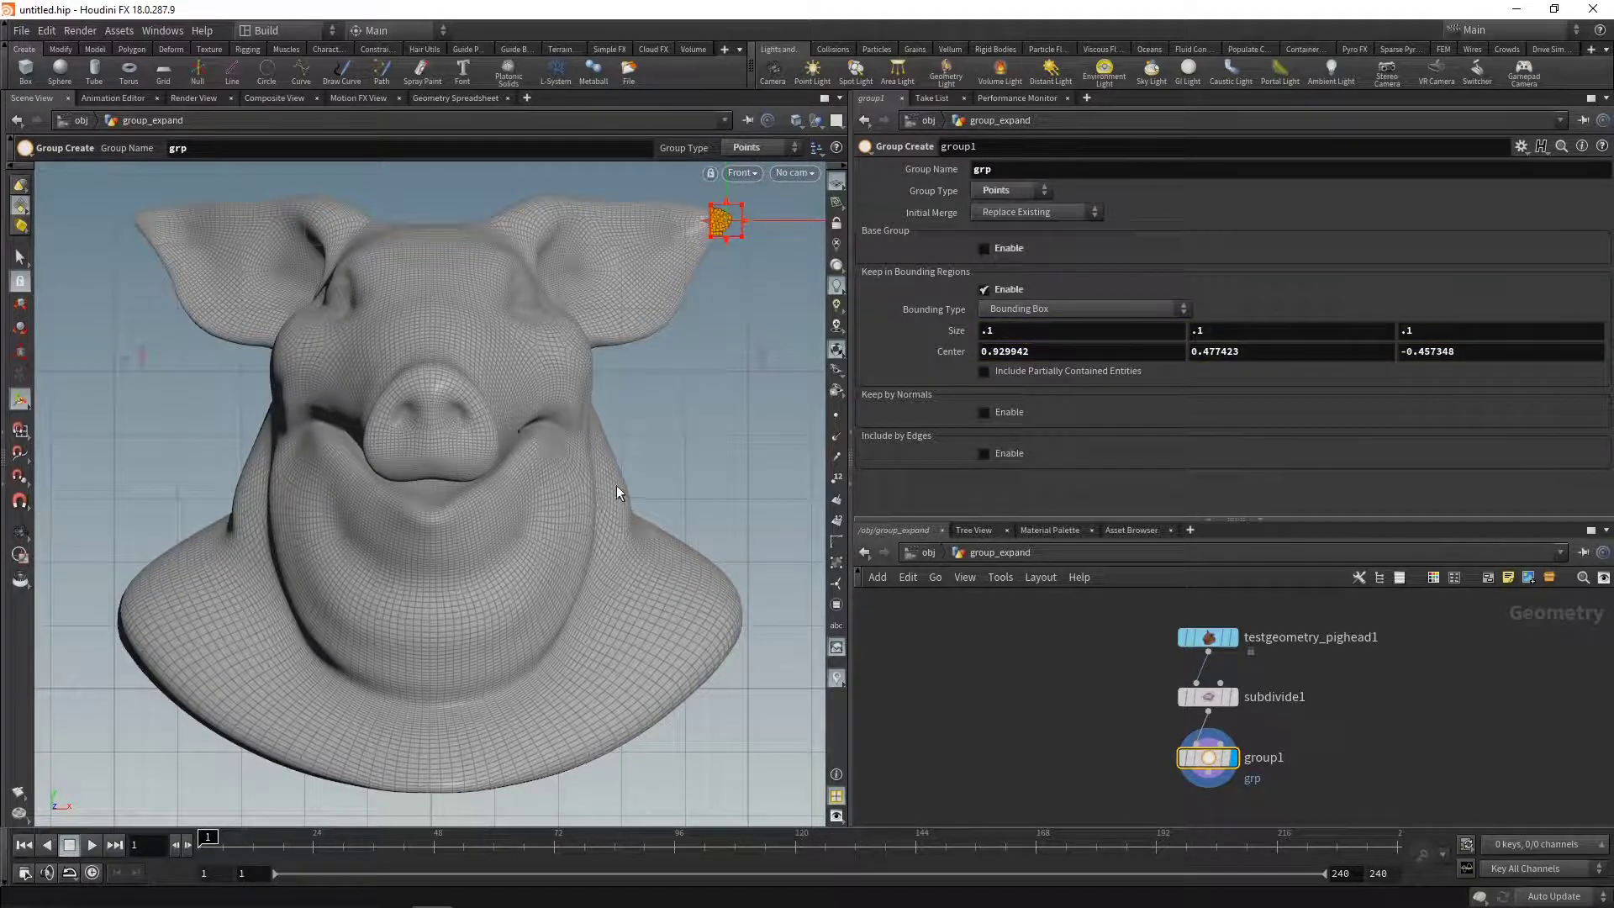
{"action": "key", "text": "space+1"}
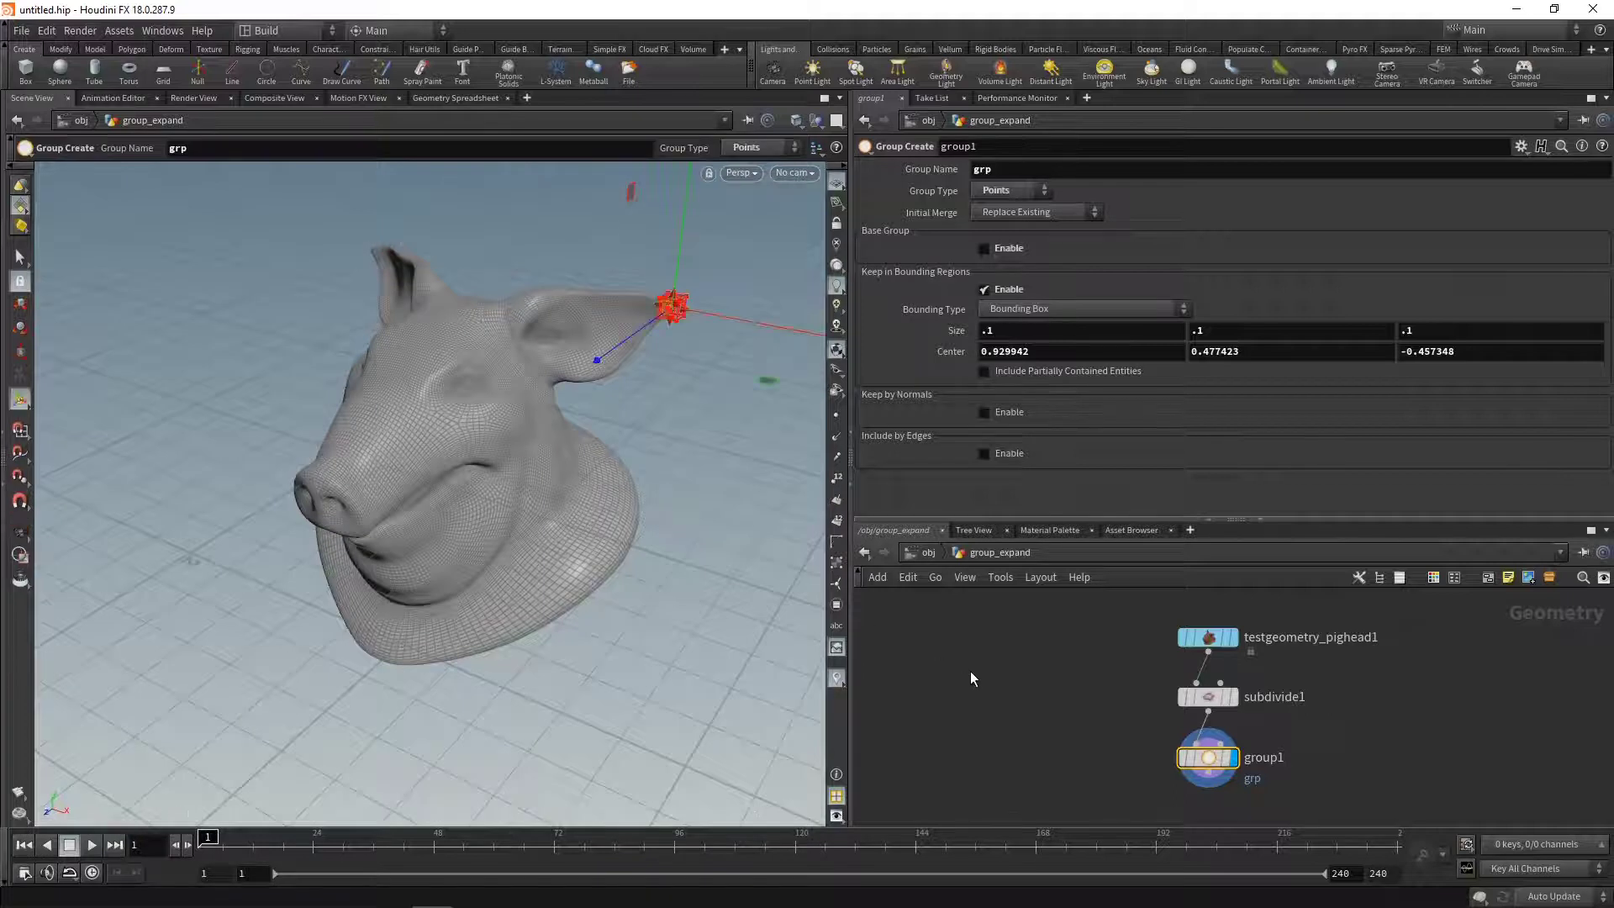
- Append a Group Expand node after group1 and display it
{"action": "middle_click_drag", "start_coordinate": [1051, 725], "coordinate": [1017, 669]}
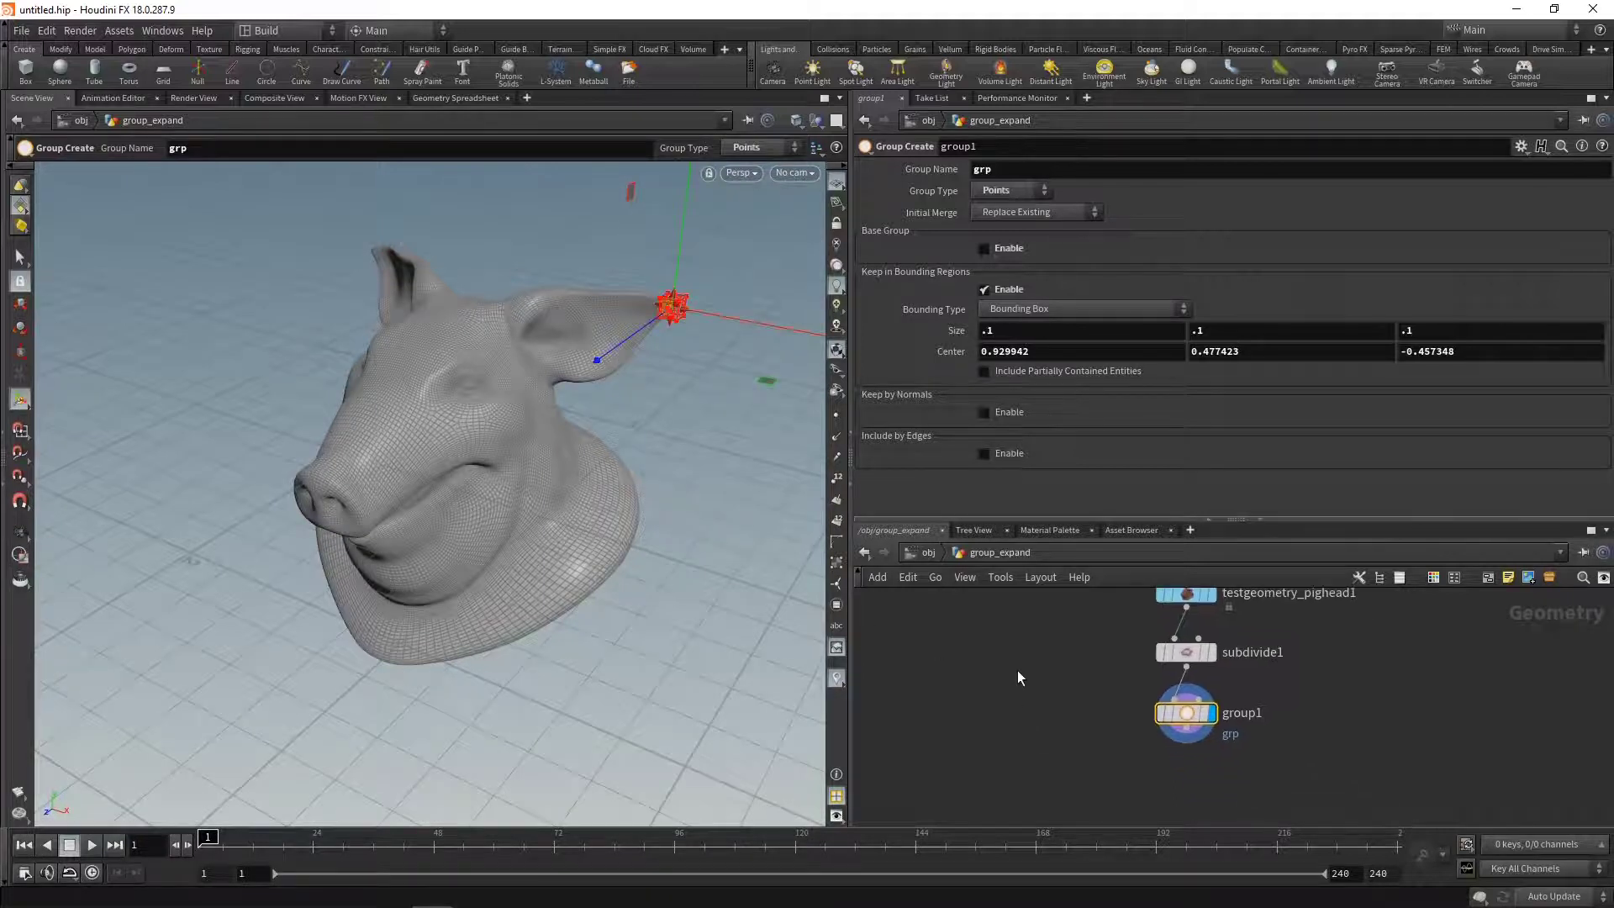
{"action": "key", "text": "Tab"}
{"action": "type", "text": "group"}
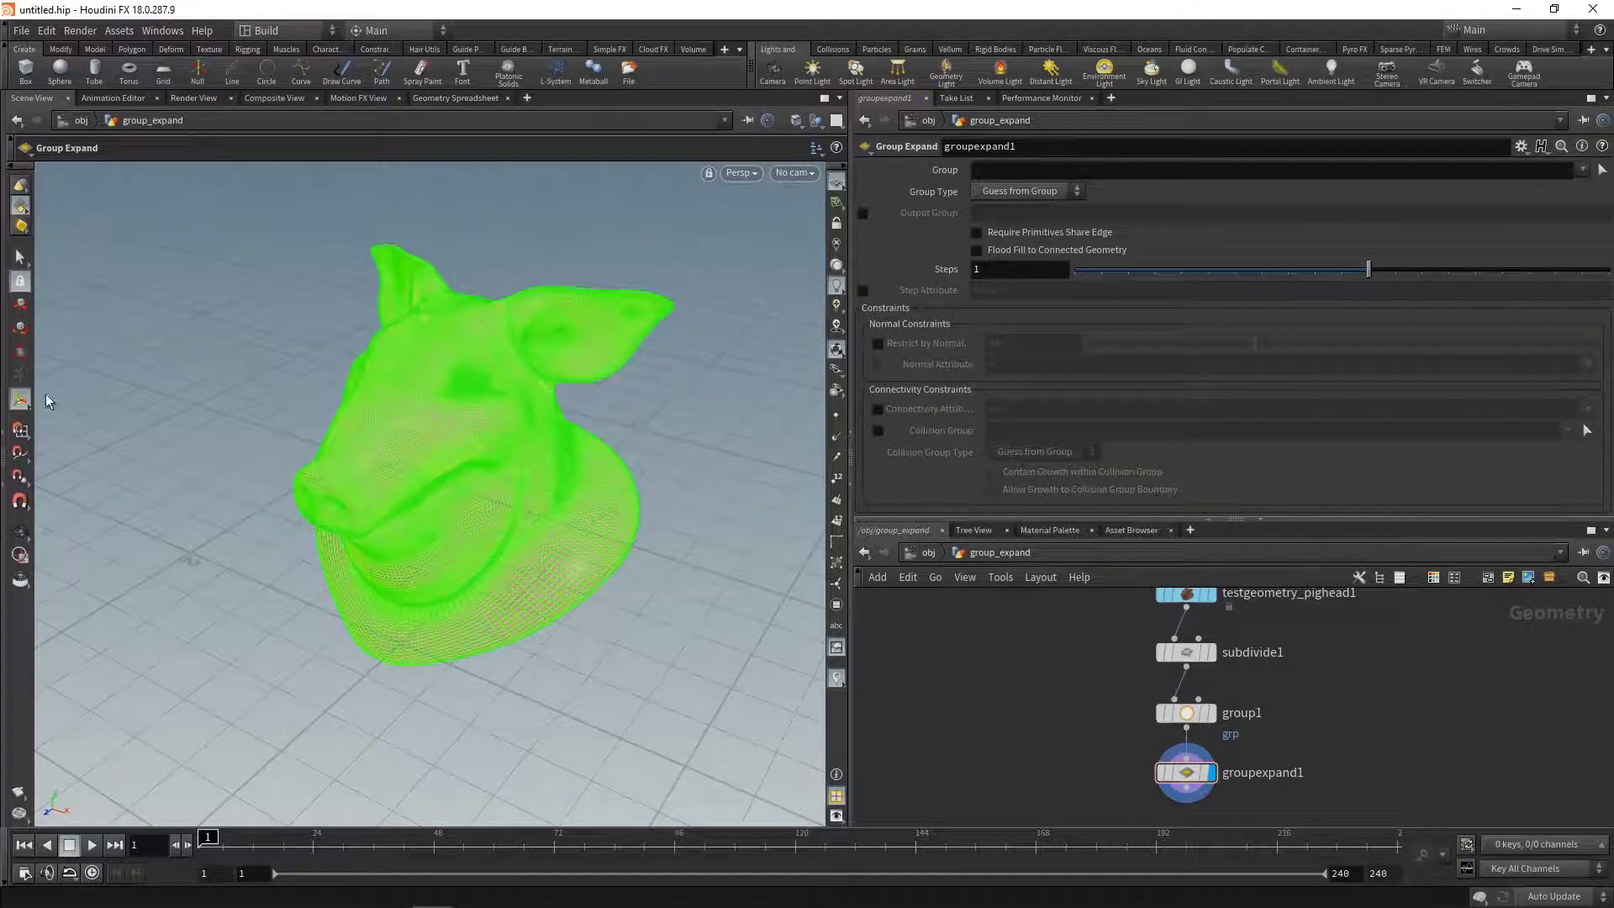
- Set the Group Expand node to Points with grp as its group, and show its operation in the viewport
{"action": "key", "text": "s"}
{"action": "left_click", "coordinate": [1065, 200]}
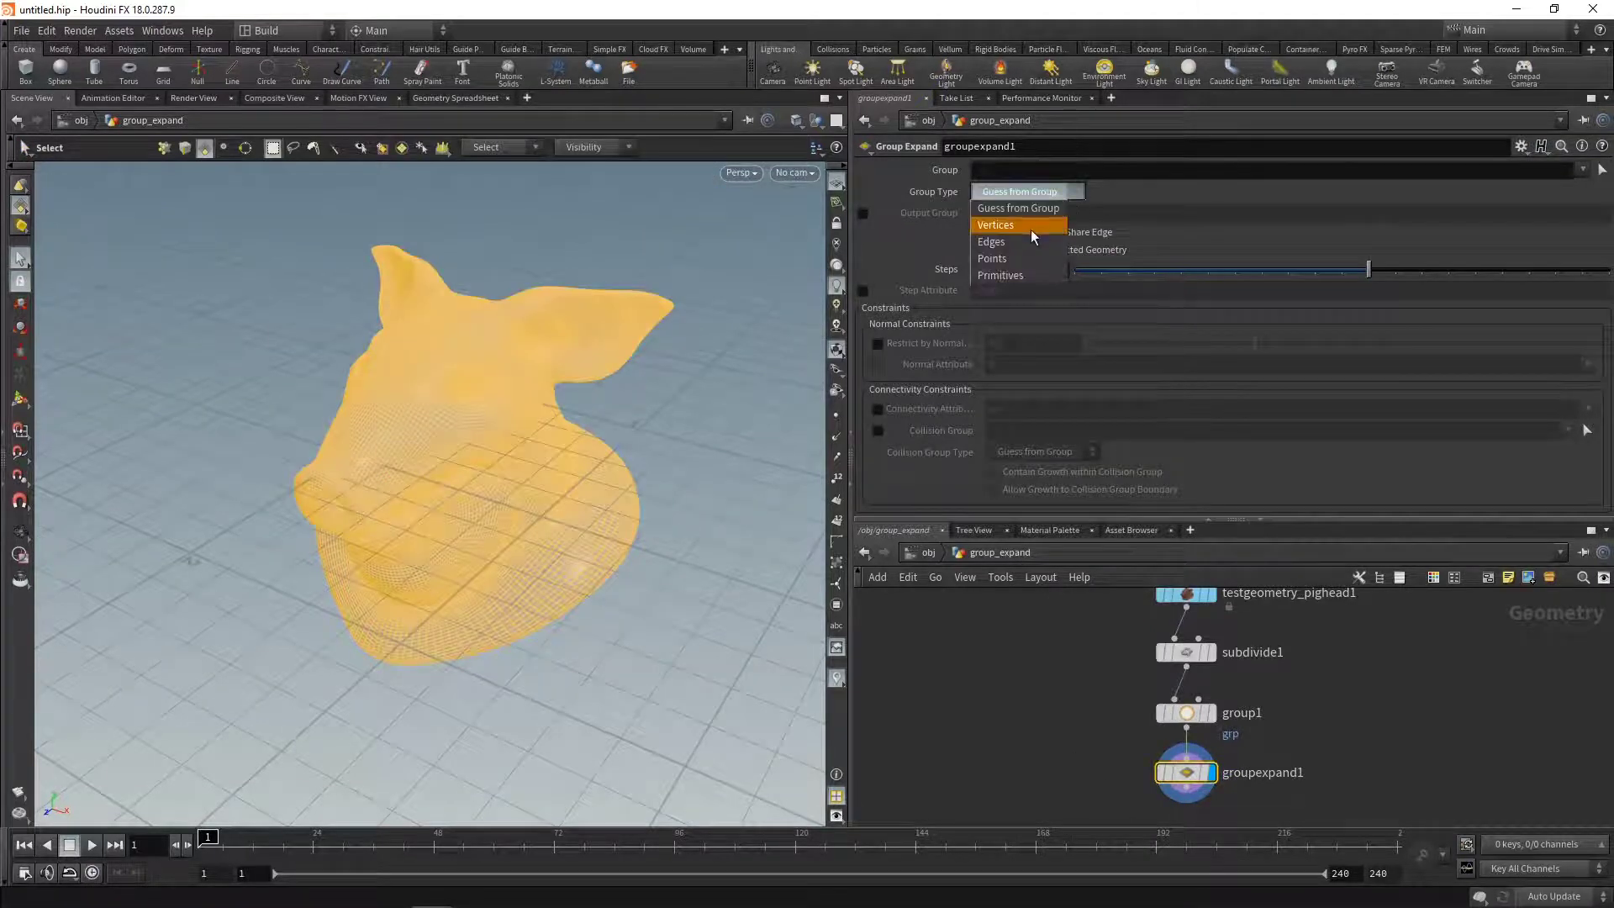
{"action": "left_click", "coordinate": [1022, 220]}
{"action": "left_click", "coordinate": [1582, 169]}
{"action": "left_click", "coordinate": [1505, 284]}
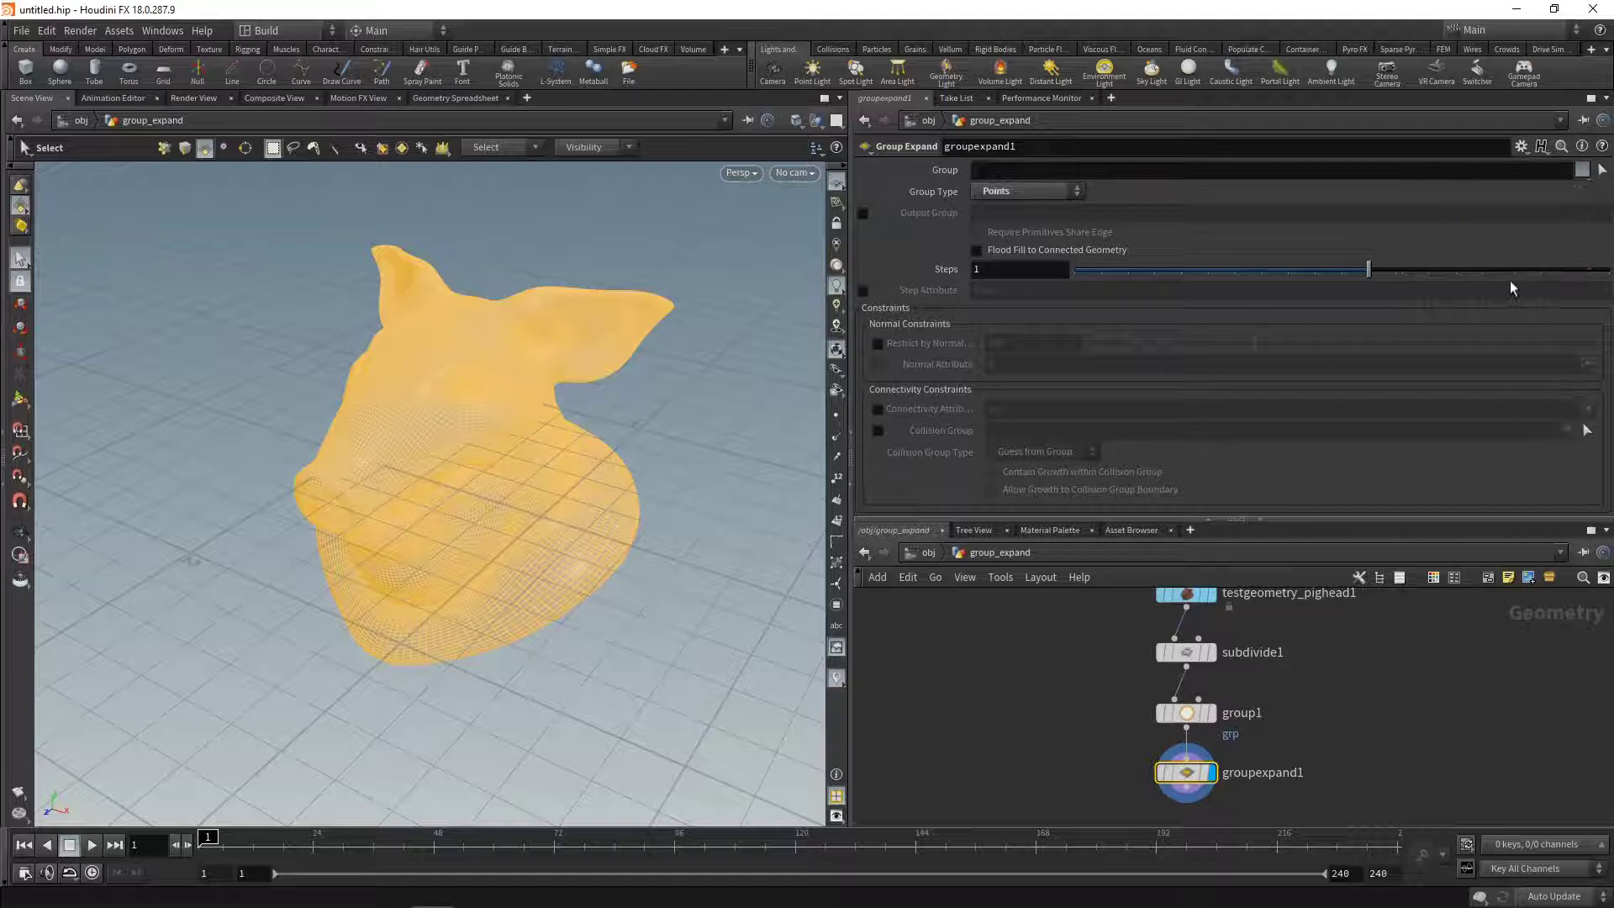
{"action": "left_click", "coordinate": [19, 402]}
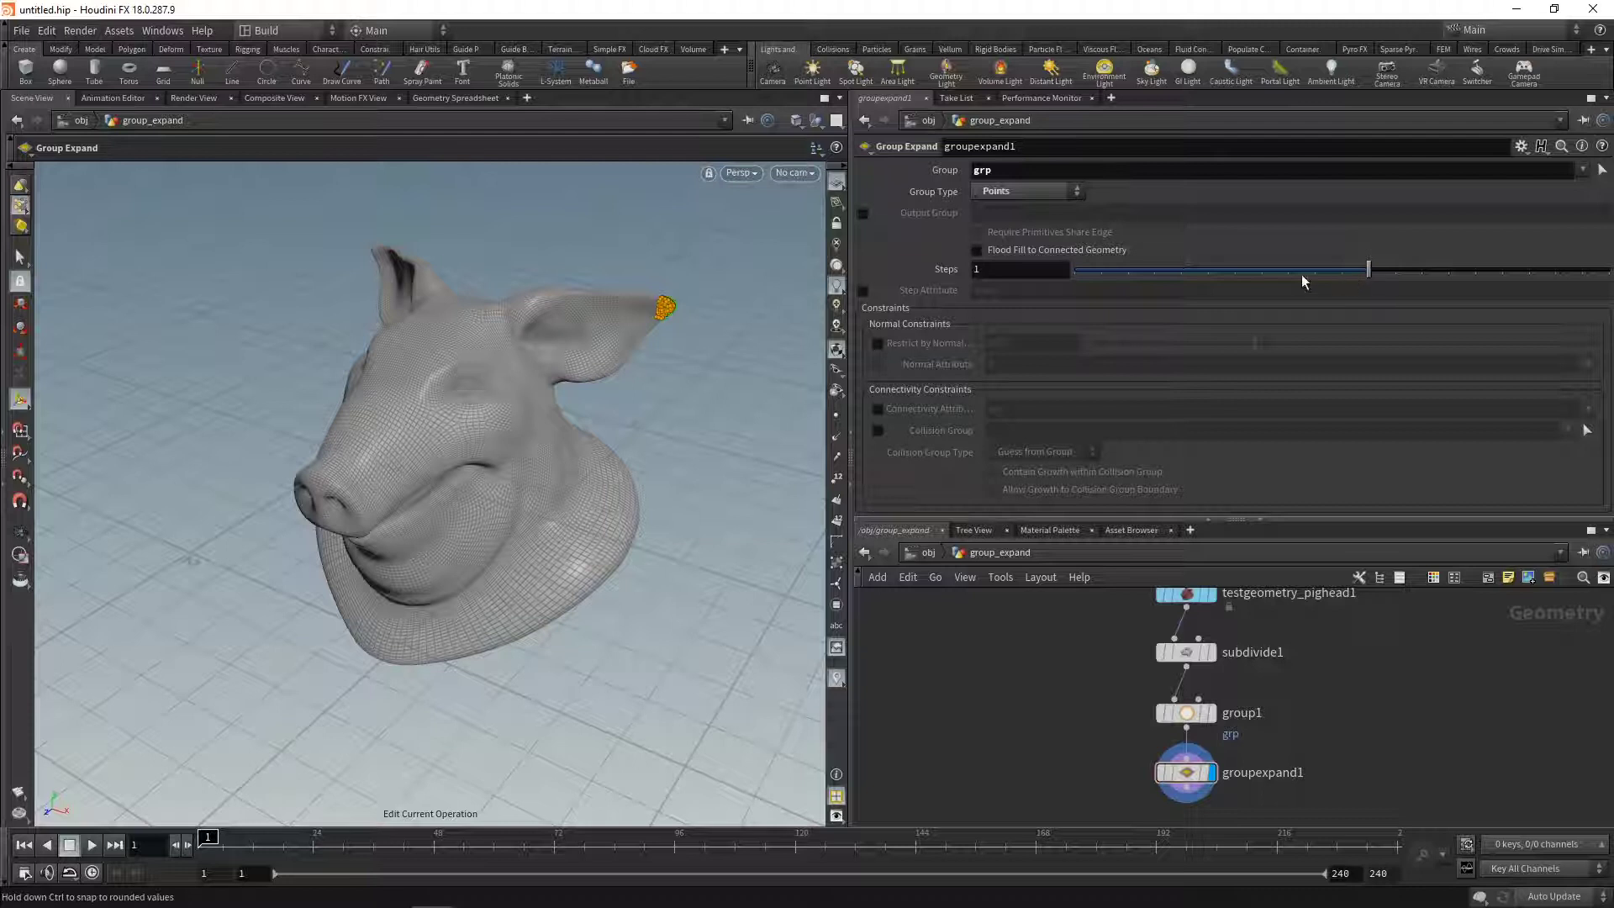
- Set the group expansion to 92 steps and enable the step attribute
{"action": "mouse_move", "coordinate": [1008, 268]}
{"action": "middle_mouse_down"}
{"action": "mouse_move", "coordinate": [1429, 208]}
{"action": "mouse_move", "coordinate": [1613, 206]}
{"action": "mouse_move", "coordinate": [1303, 206]}
{"action": "mouse_move", "coordinate": [999, 274]}
{"action": "middle_mouse_up"}
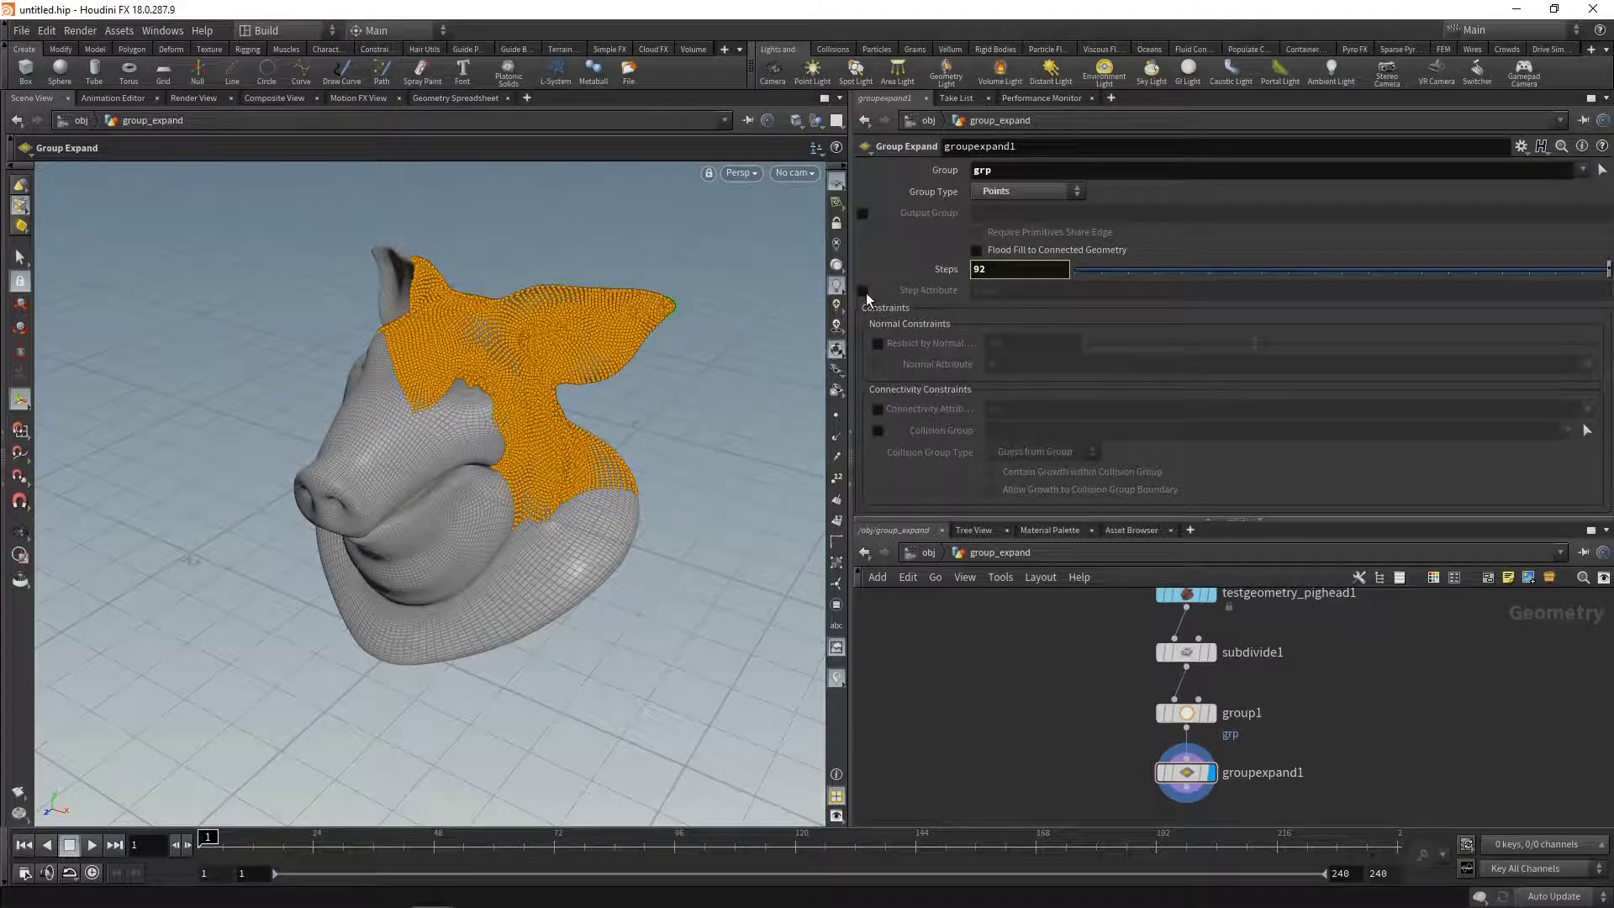
{"action": "left_click", "coordinate": [862, 290]}
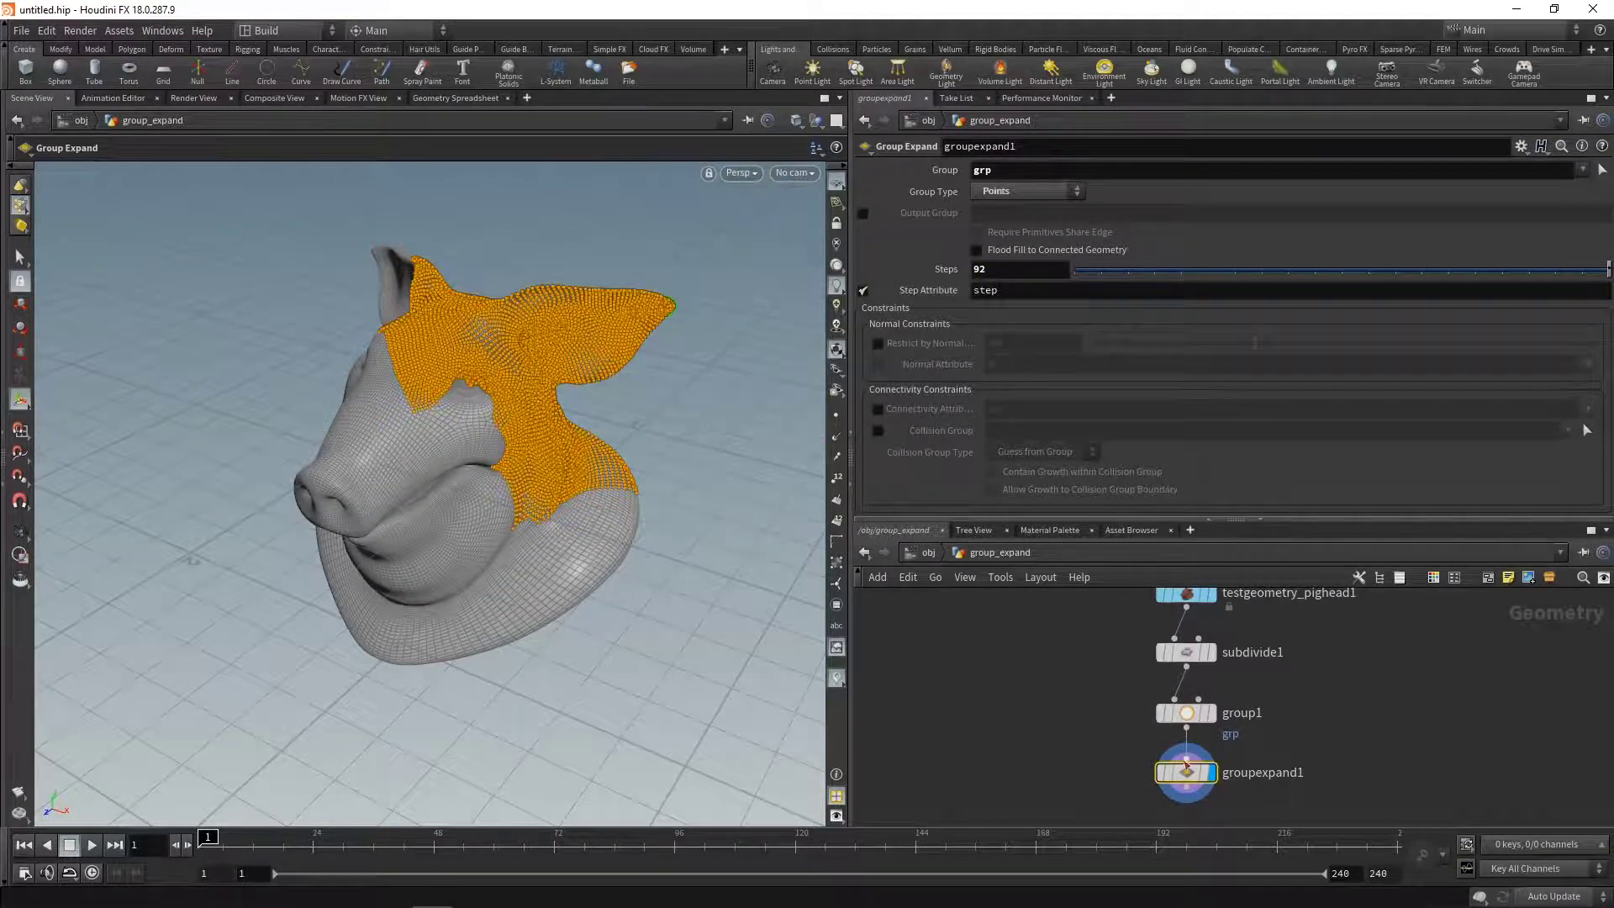
- Sort the points by the step attribute in the geometry spreadsheet to examine its values, and return to the scene view
{"action": "left_click", "coordinate": [472, 97]}
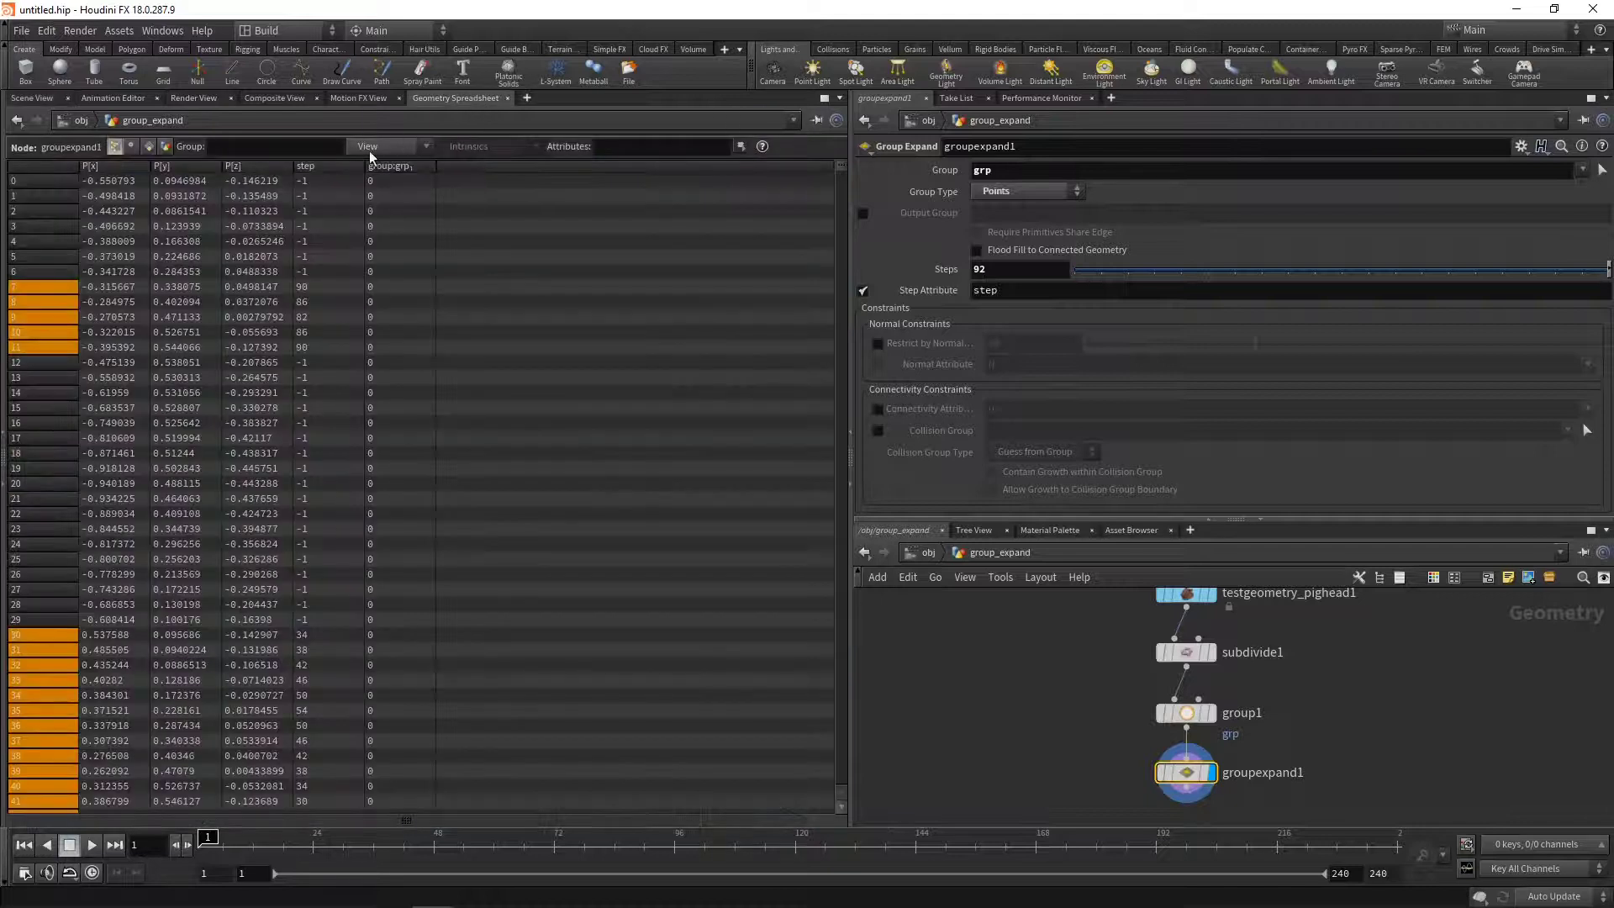
{"action": "left_click", "coordinate": [321, 165]}
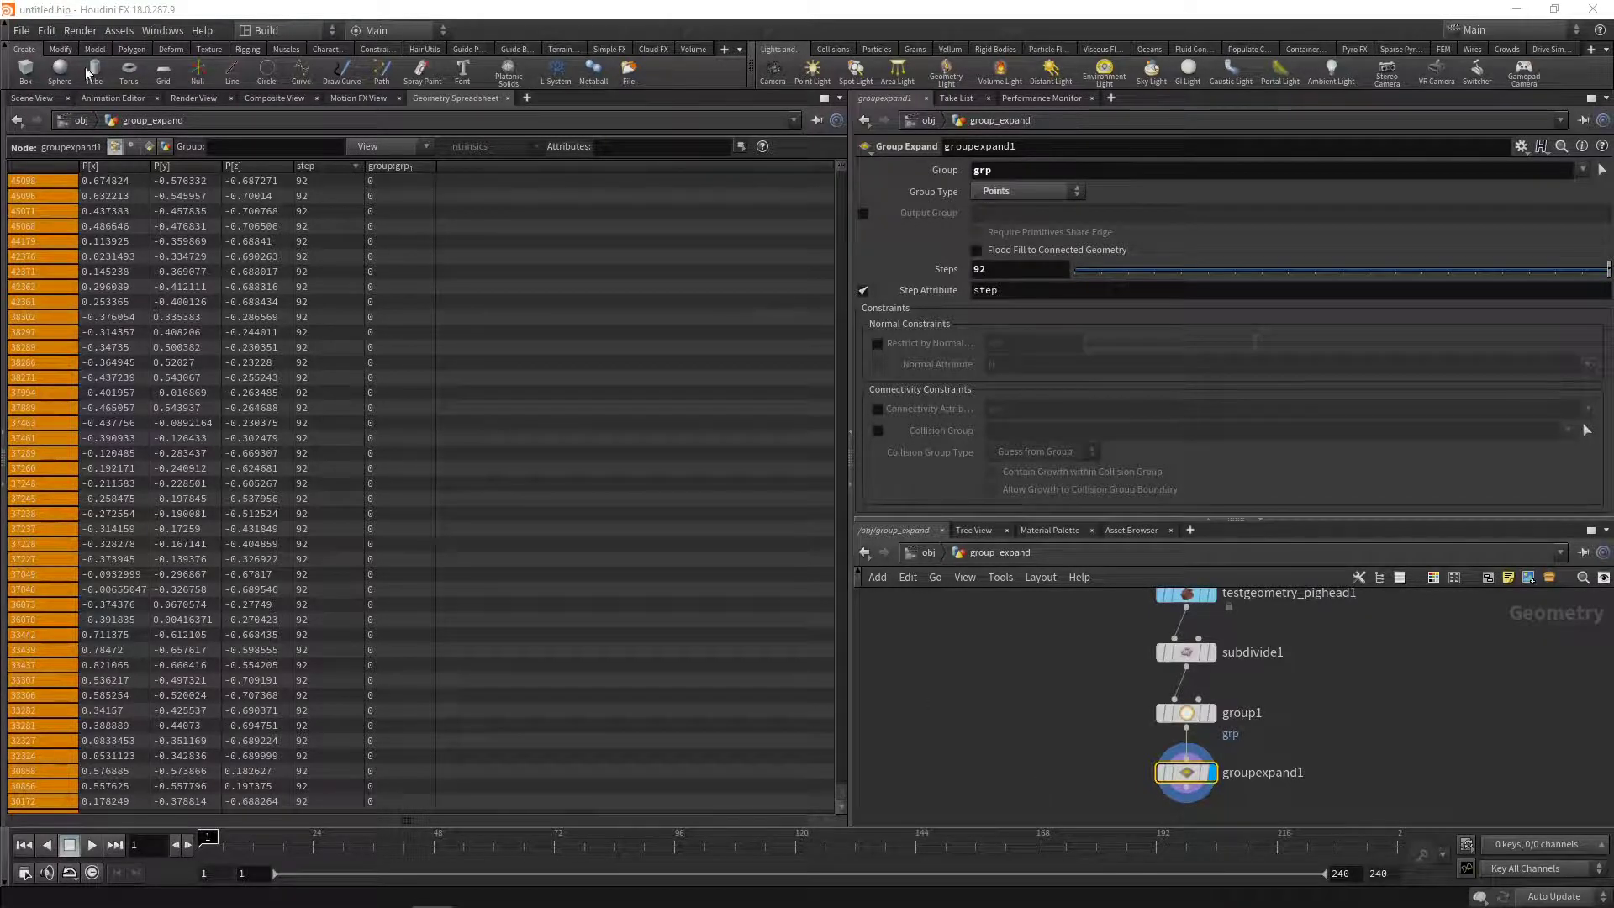
{"action": "left_click", "coordinate": [32, 98]}
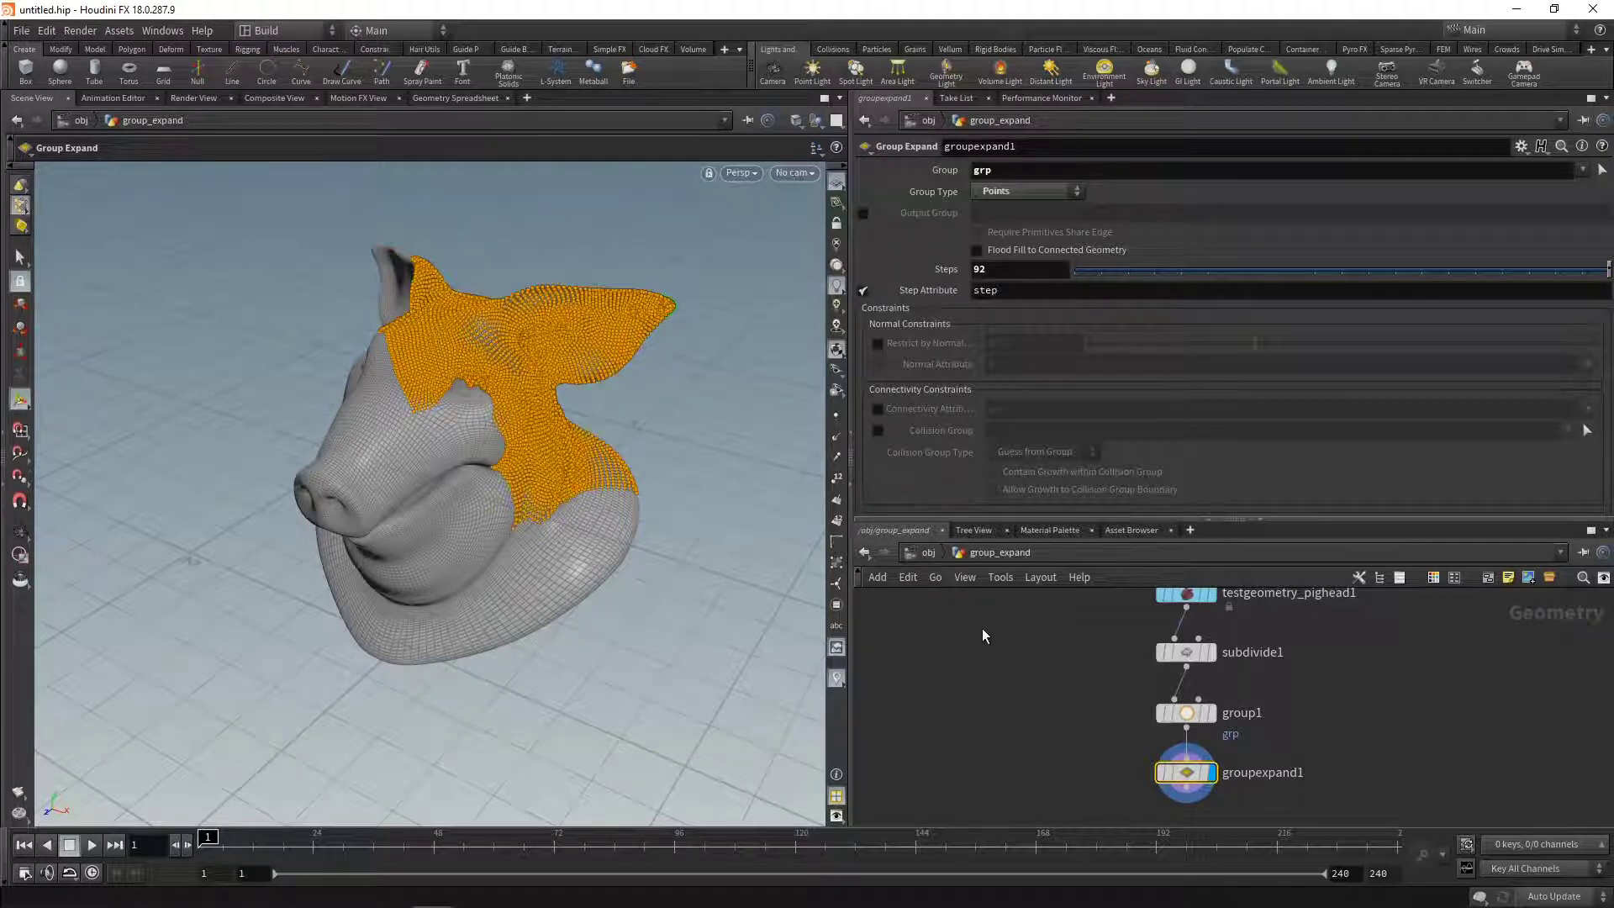
{"action": "mouse_move", "coordinate": [1186, 603]}
{"action": "left_click", "coordinate": [878, 411]}
{"action": "left_click_drag", "start_coordinate": [582, 319], "coordinate": [655, 361], "text": "alt"}
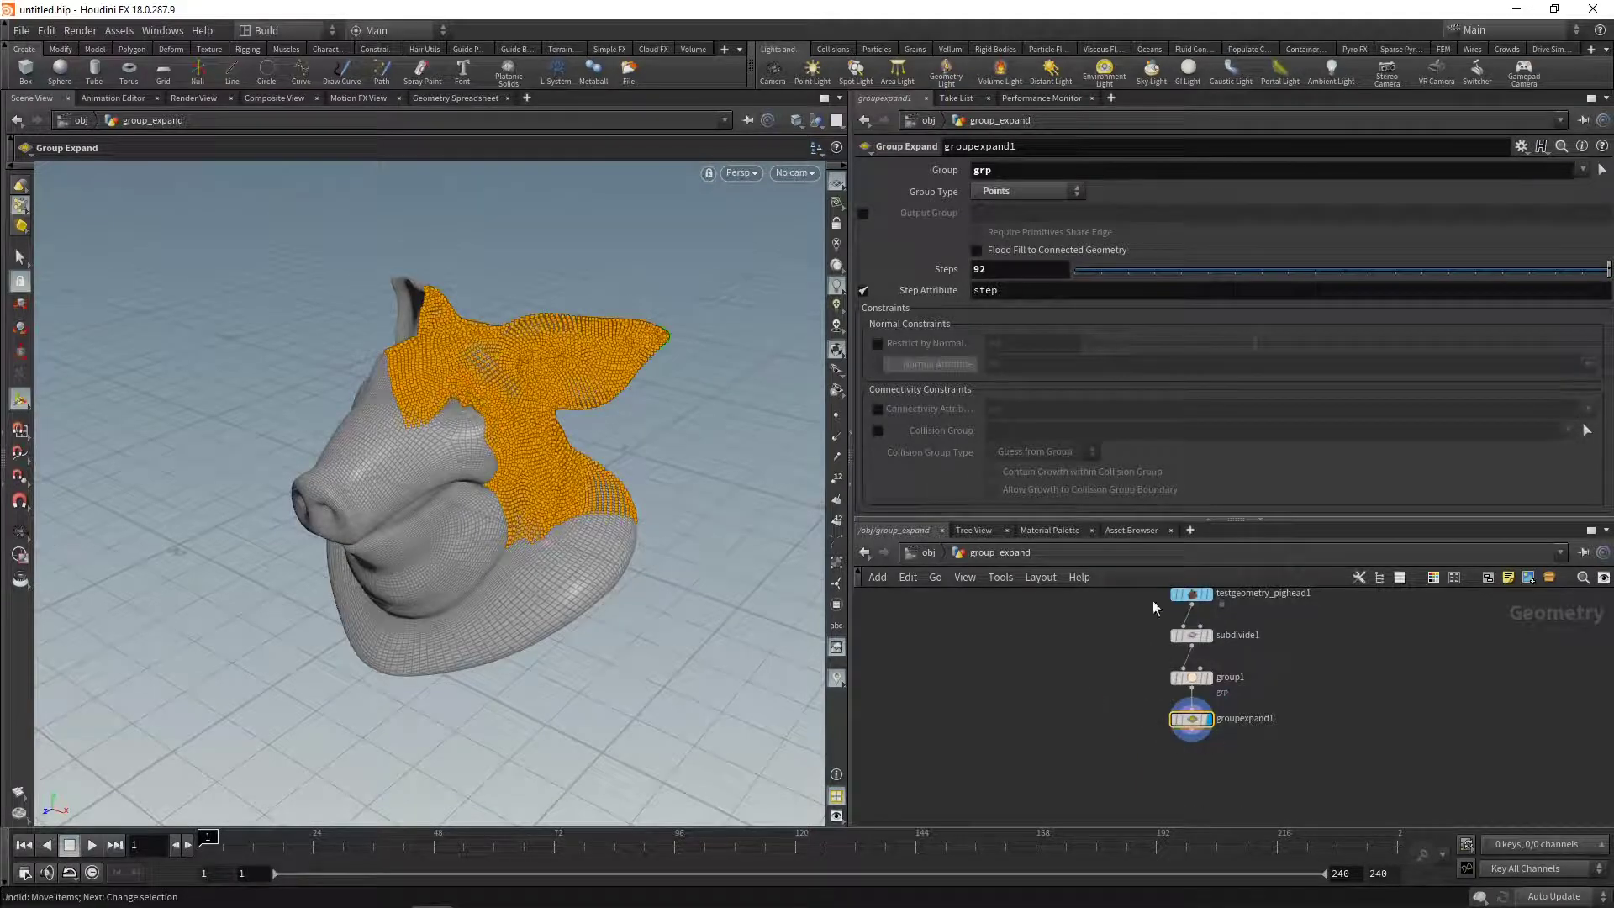
- Insert a Normal node between subdivide1 and group1 and change which component it adds normals to
{"action": "left_click_drag", "start_coordinate": [1102, 667], "coordinate": [1247, 762]}
{"action": "left_click_drag", "start_coordinate": [1191, 680], "coordinate": [1196, 733]}
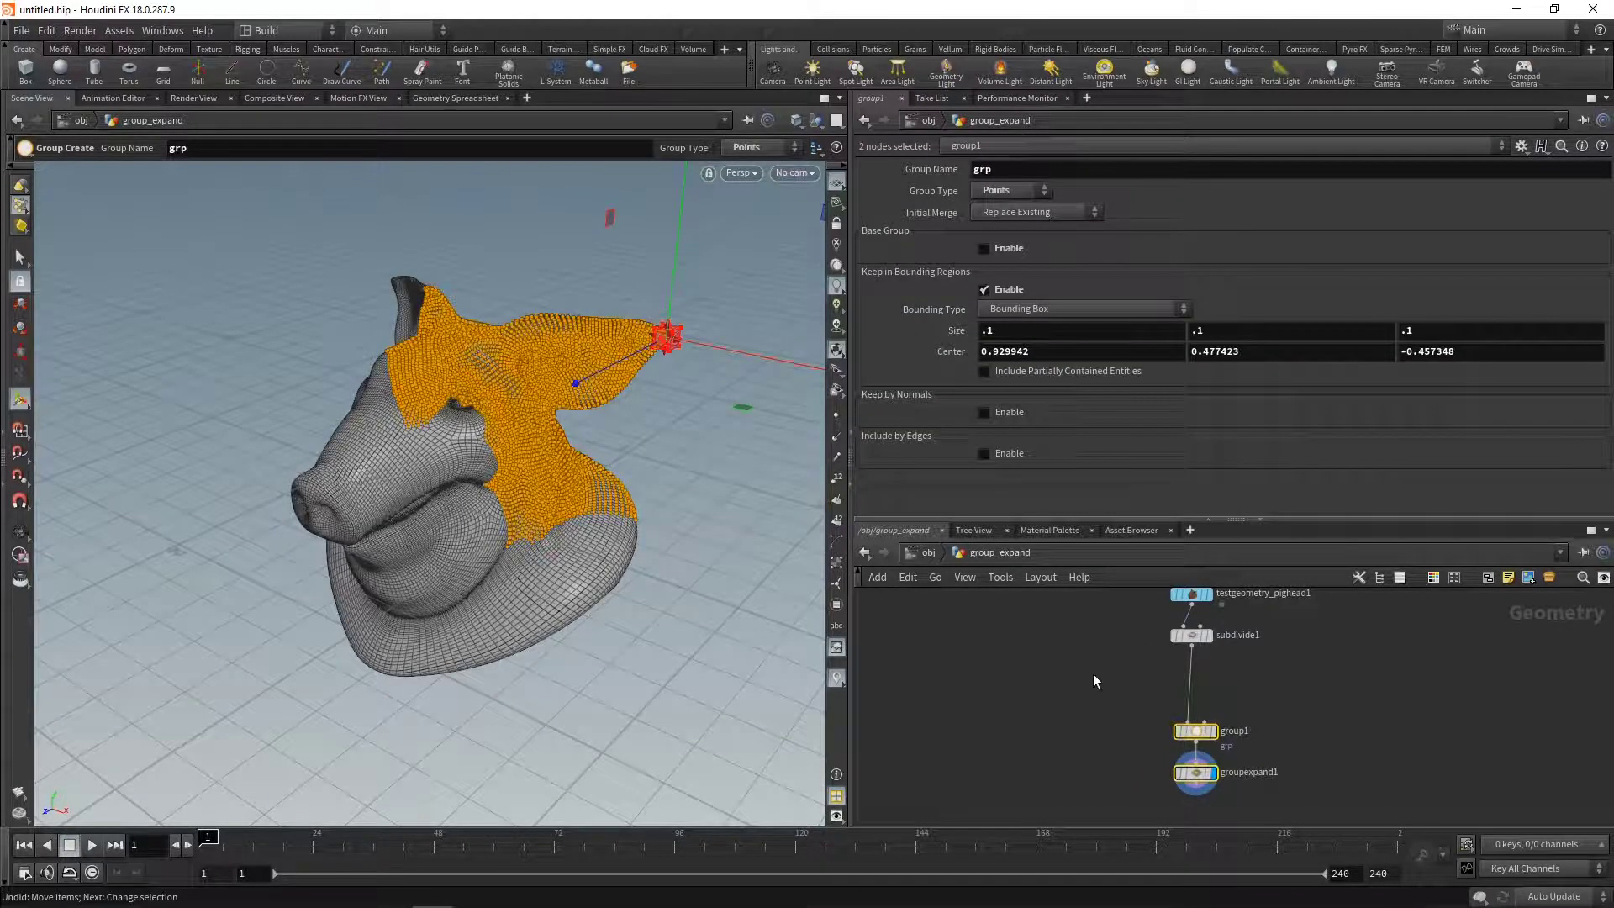
{"action": "key", "text": "Tab"}
{"action": "type", "text": "normal"}
{"action": "key", "text": "Return"}
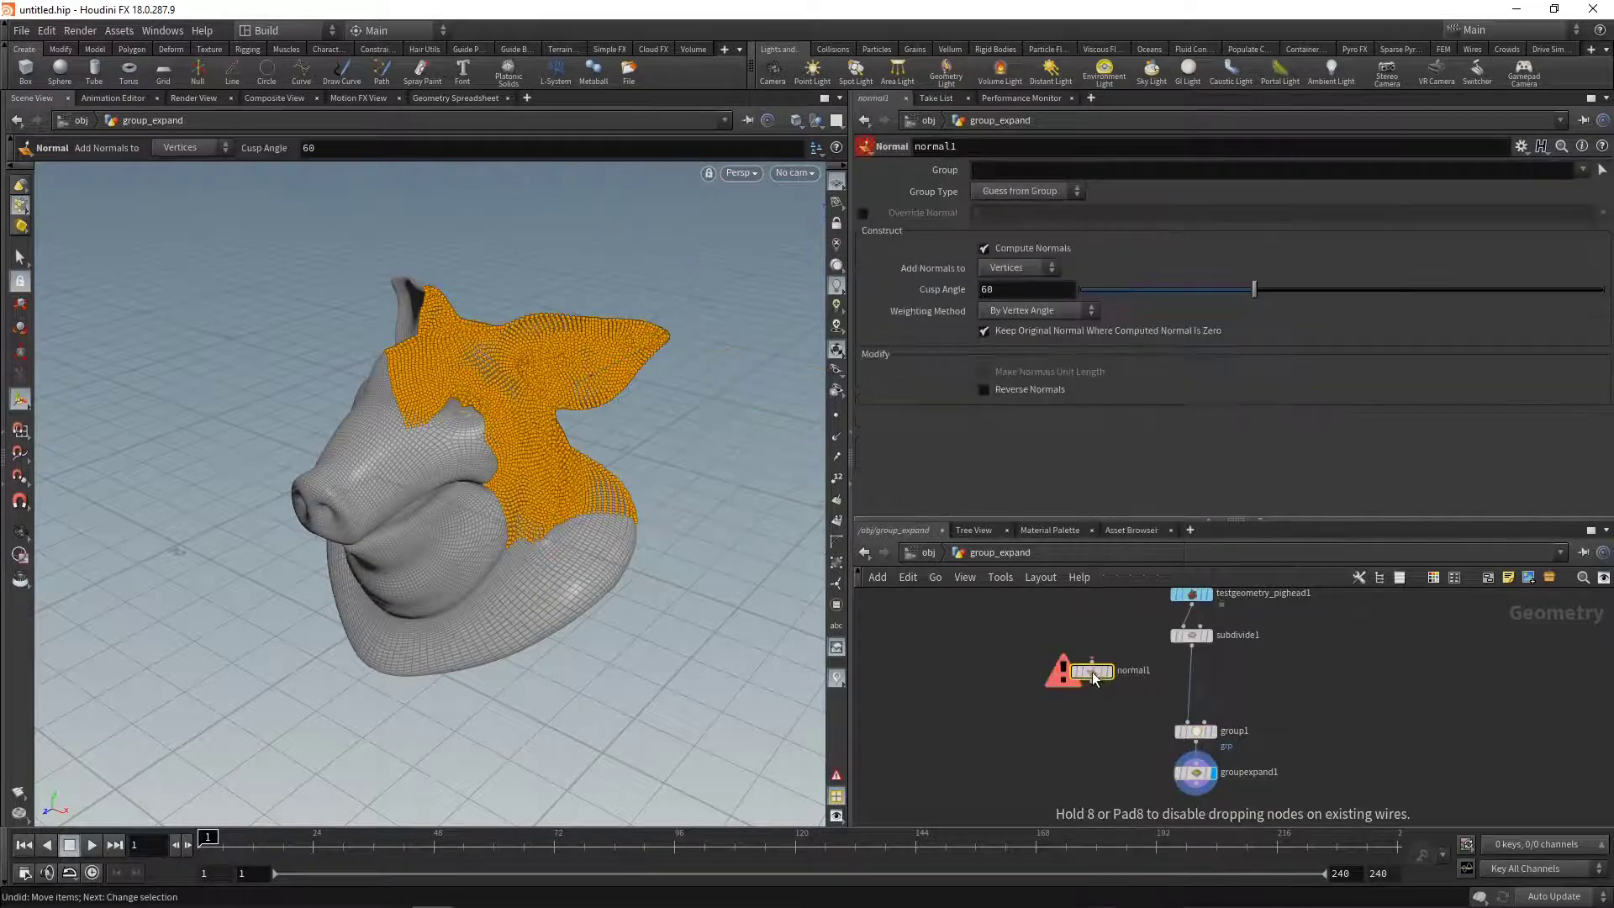
{"action": "left_click", "coordinate": [1189, 679]}
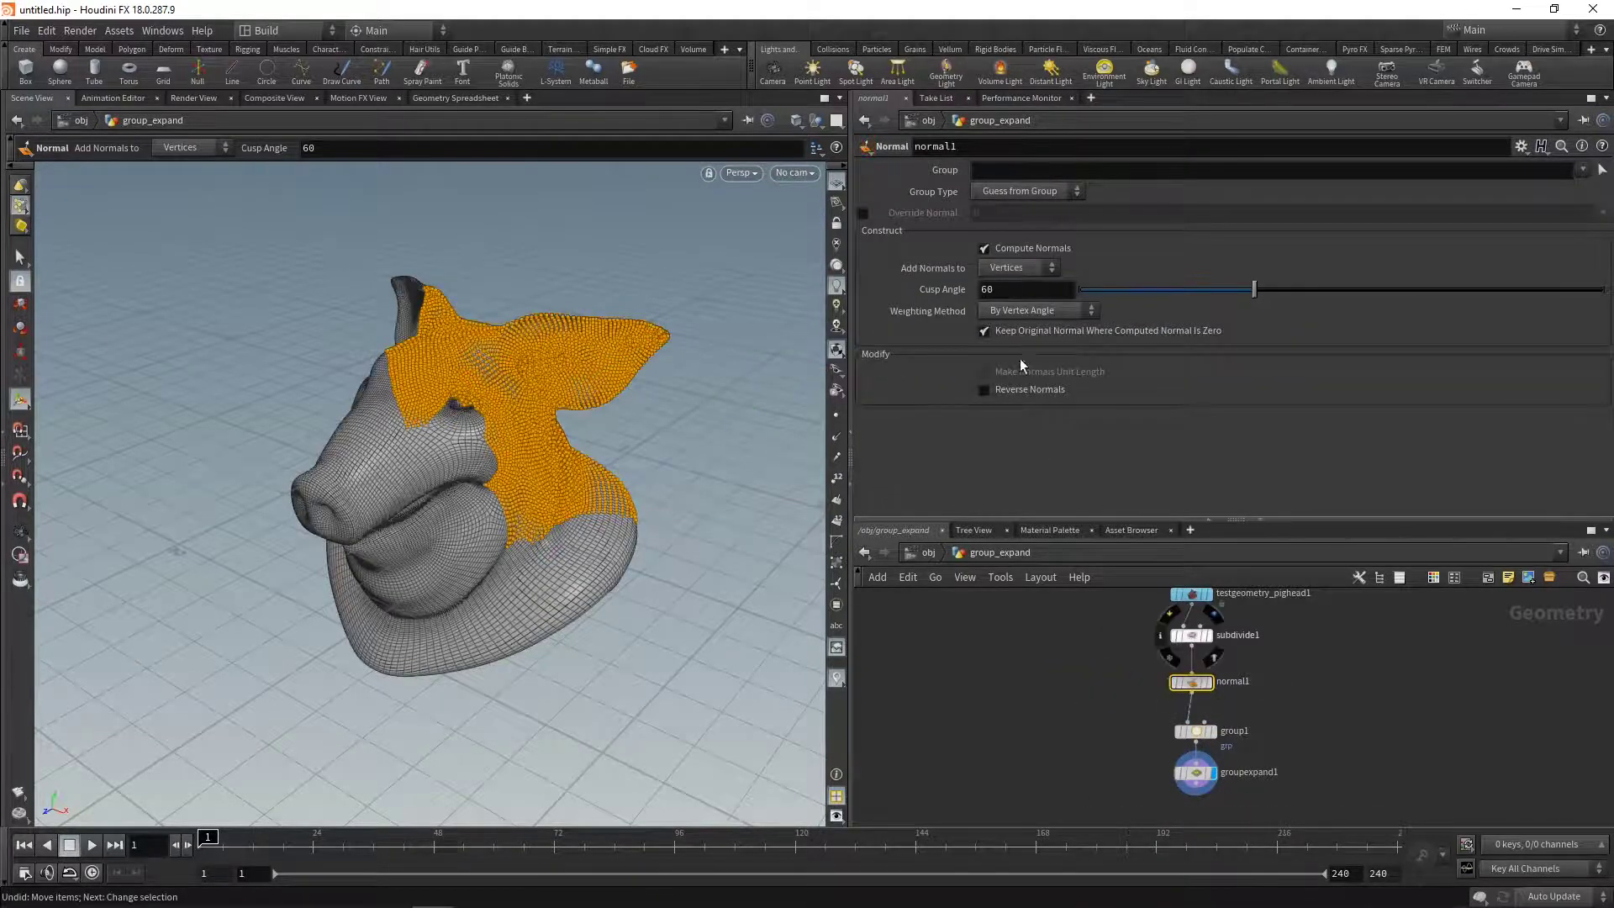
{"action": "left_click", "coordinate": [1020, 267]}
{"action": "left_click", "coordinate": [1011, 257]}
- Try restricting groupexpand1's growth by normals with varying spread angles, and turn the restriction off again
{"action": "left_click", "coordinate": [1195, 773]}
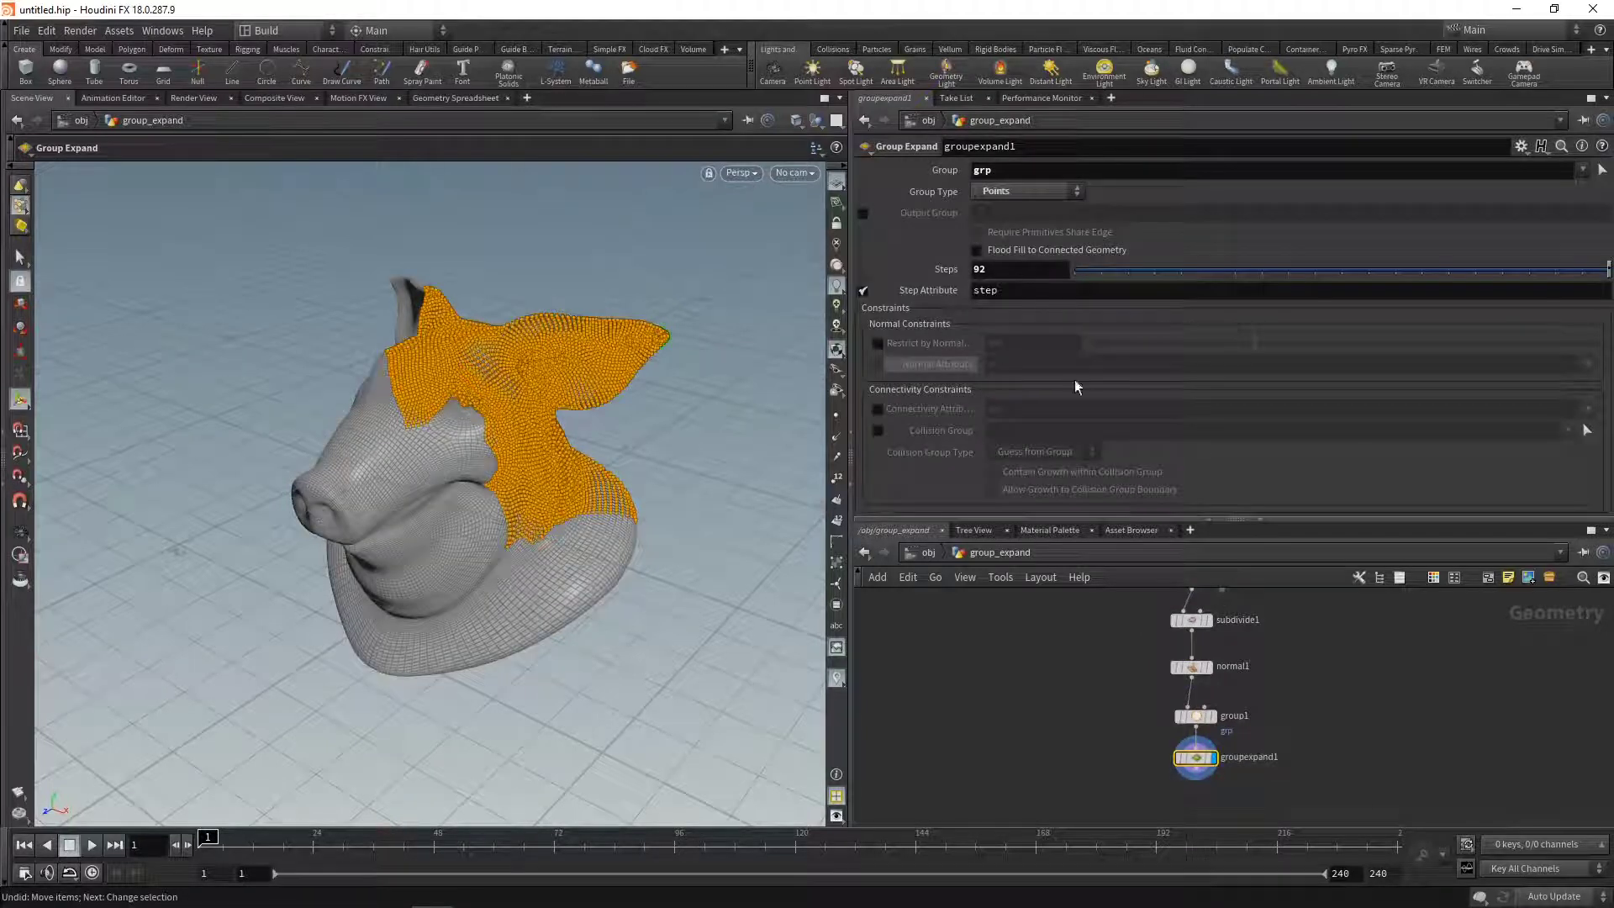
{"action": "left_click", "coordinate": [878, 343]}
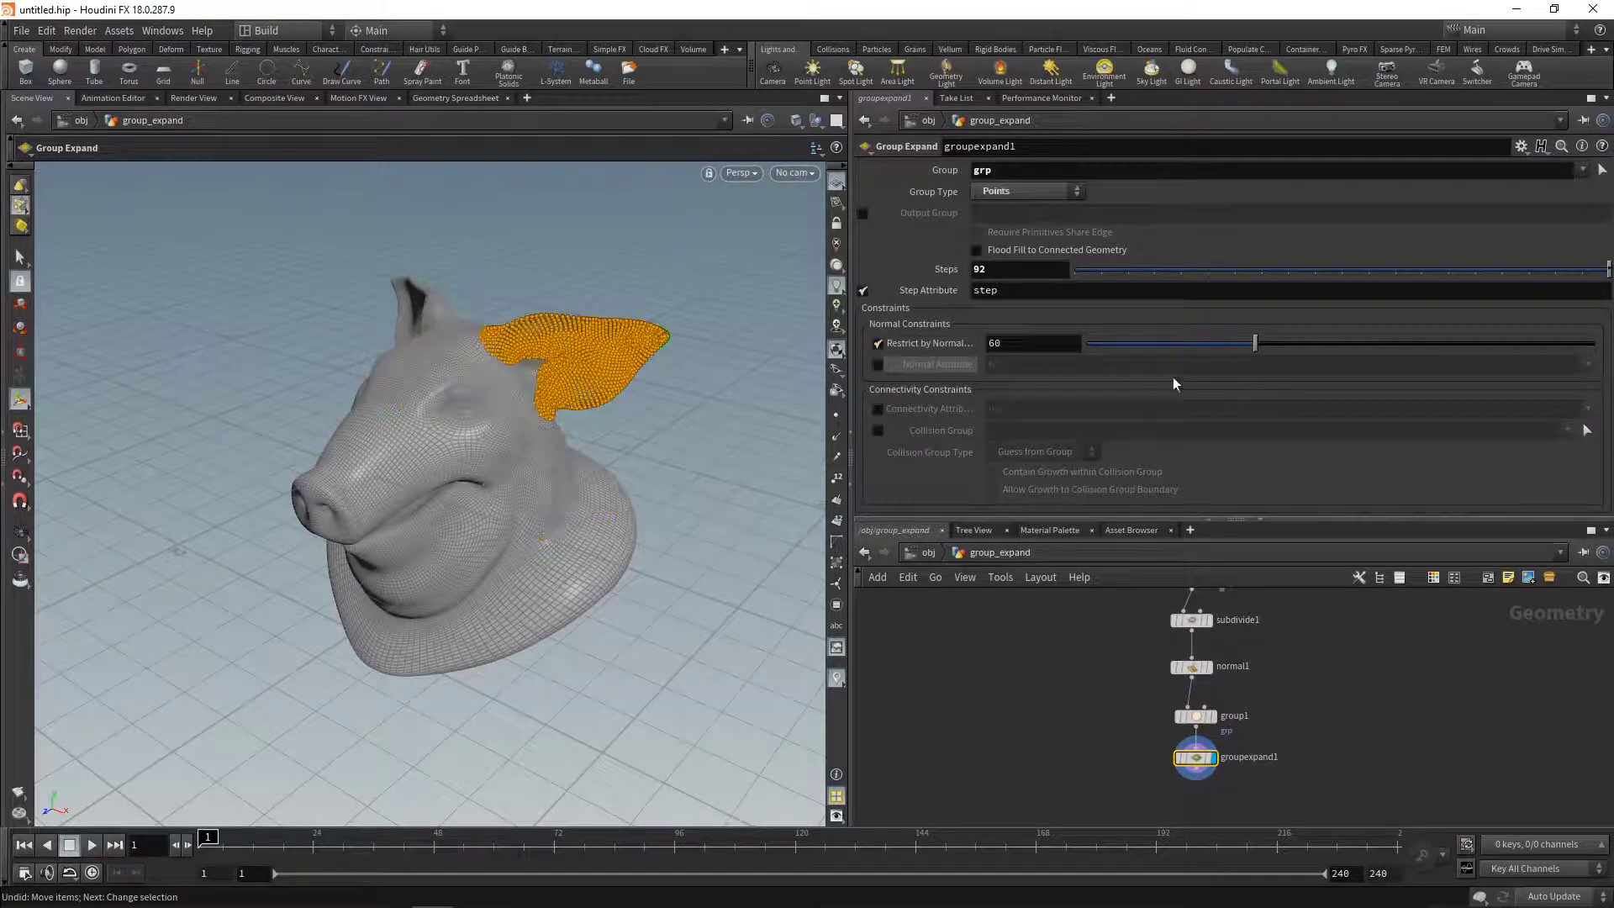
{"action": "left_click_drag", "start_coordinate": [1225, 344], "coordinate": [1433, 353]}
{"action": "left_click_drag", "start_coordinate": [1583, 345], "coordinate": [1094, 346]}
{"action": "middle_click_drag", "start_coordinate": [1038, 348], "coordinate": [1017, 418]}
{"action": "middle_click_drag", "start_coordinate": [1032, 339], "coordinate": [1032, 377]}
{"action": "left_click", "coordinate": [877, 343]}
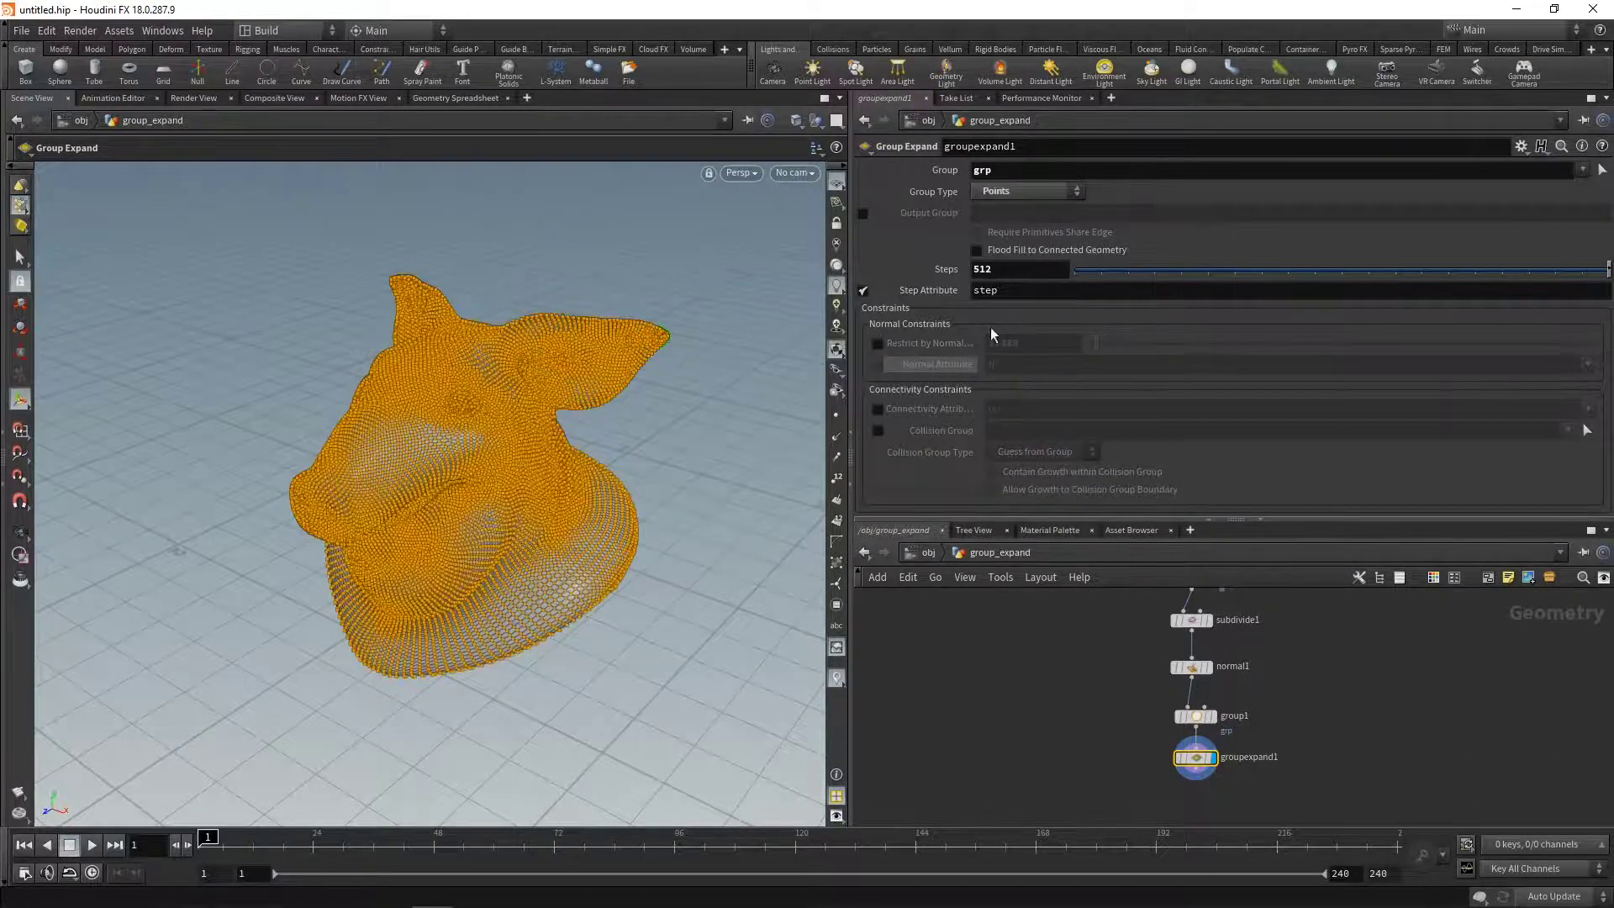
- Reduce the expansion steps to 10 and enable Flood Fill to Connected Geometry on groupexpand1
{"action": "left_click_drag", "start_coordinate": [1390, 270], "coordinate": [1609, 270]}
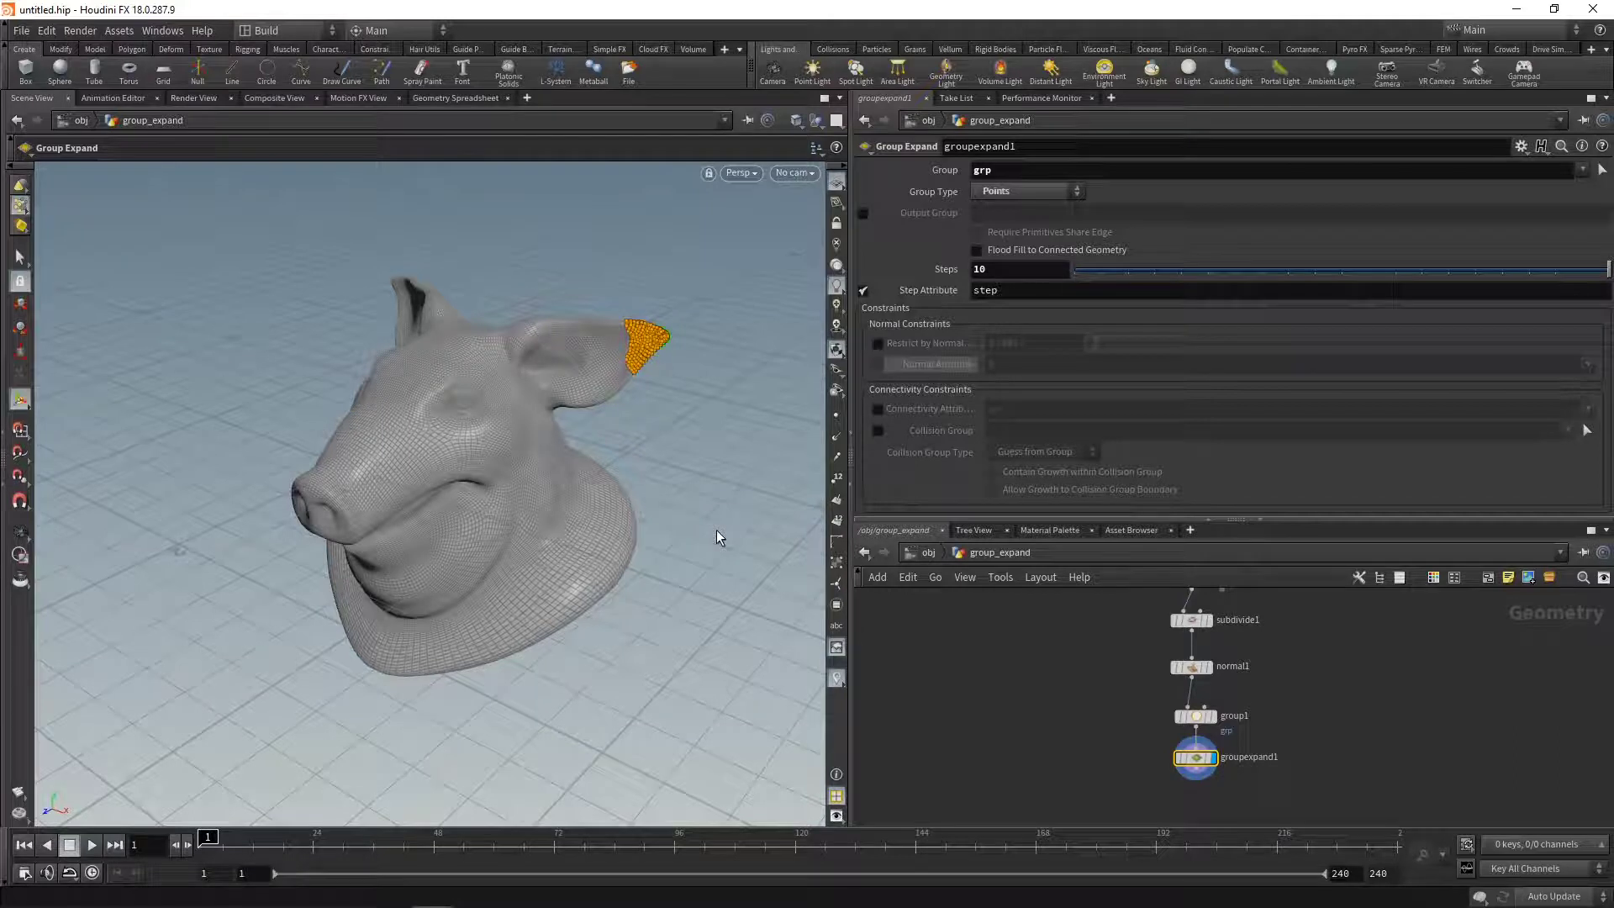
{"action": "left_click", "coordinate": [977, 250]}
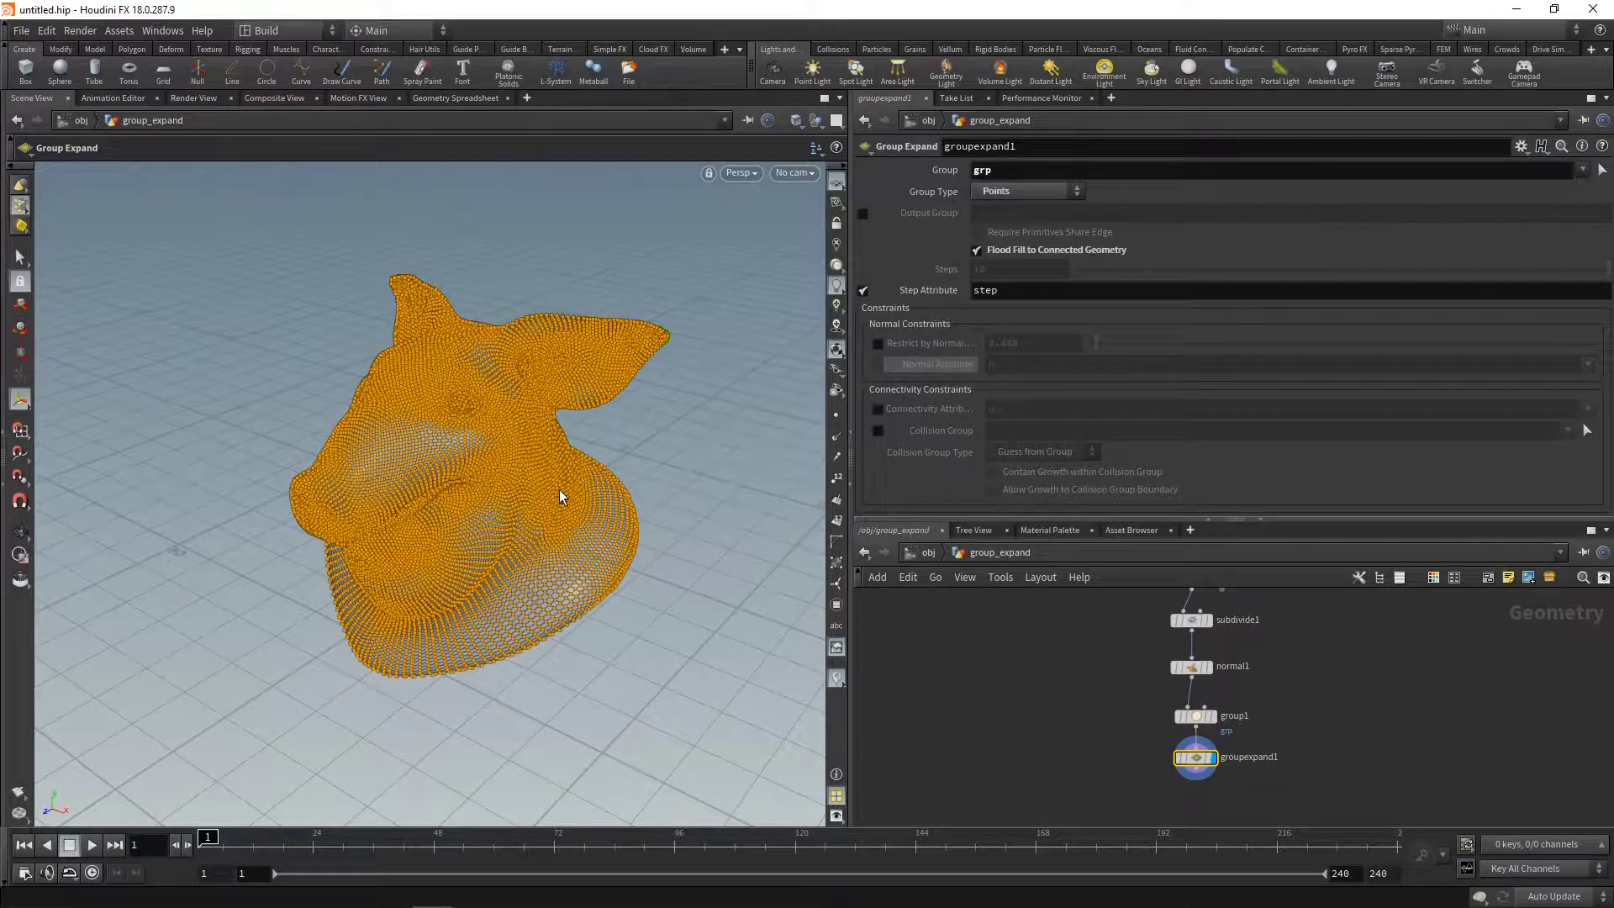
{"action": "key", "text": "Escape"}
{"action": "mouse_move", "coordinate": [493, 565]}
{"action": "left_mouse_down"}
{"action": "mouse_move", "coordinate": [620, 457]}
{"action": "mouse_move", "coordinate": [703, 558]}
{"action": "mouse_move", "coordinate": [489, 567]}
{"action": "left_mouse_up"}
{"action": "key", "text": "Return"}
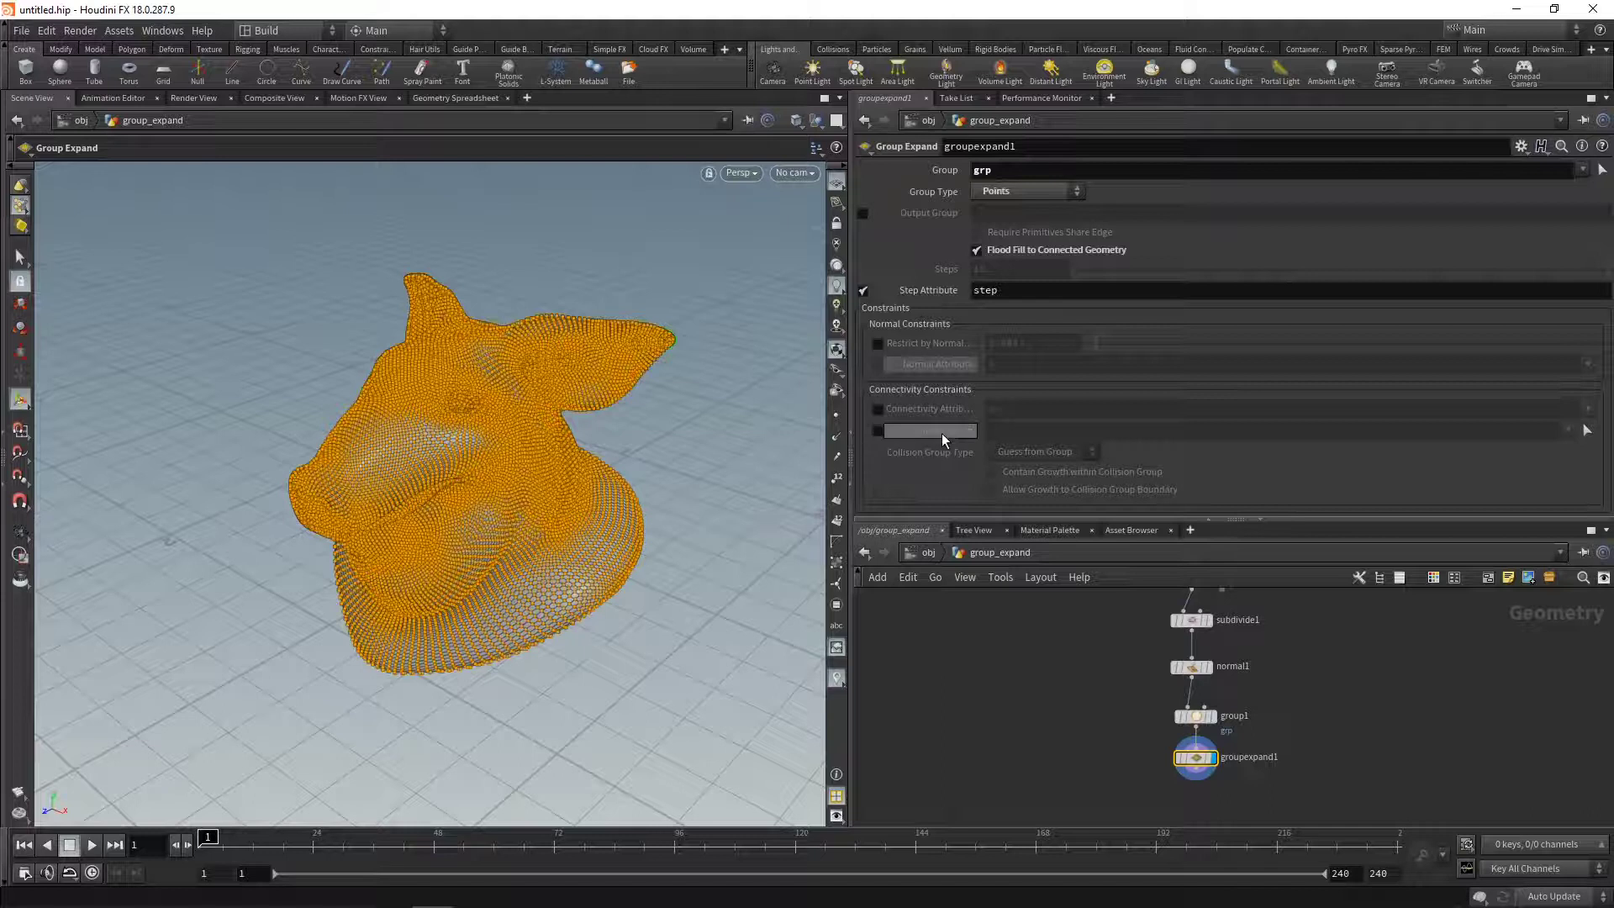